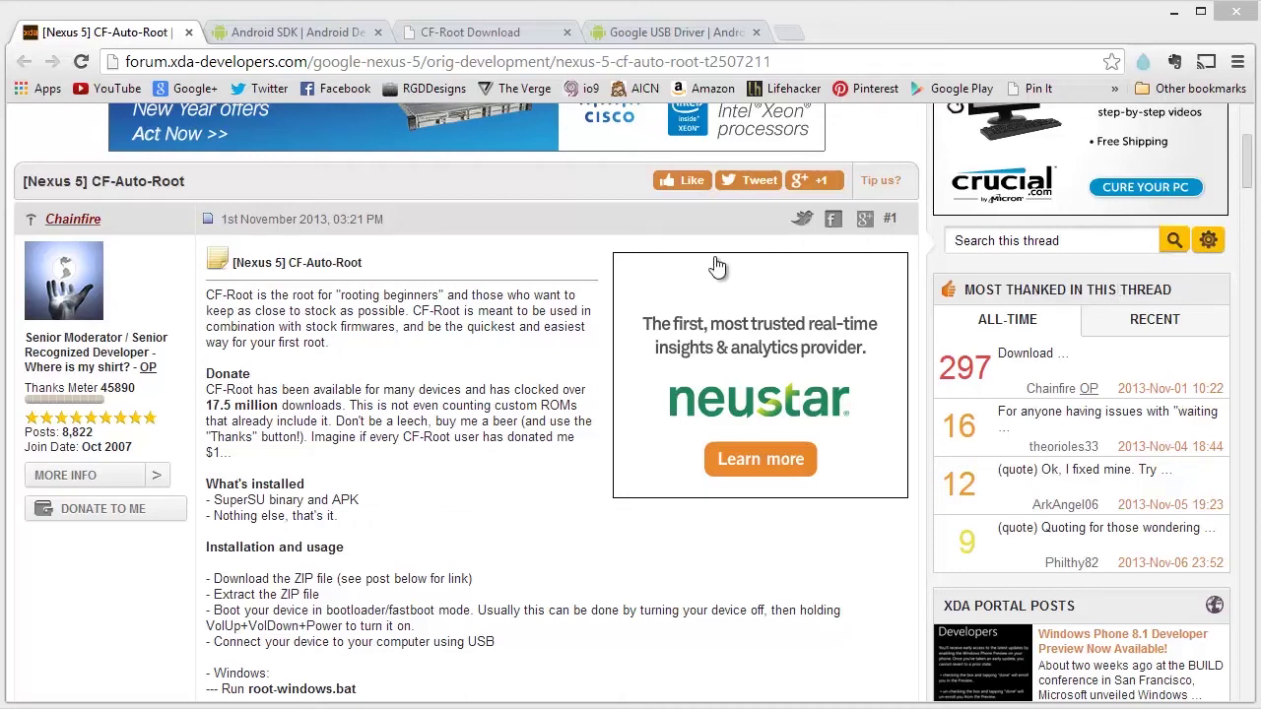
# - Scroll through the CF-Auto-Root thread's install notes
pyautogui.scroll(3, 390, 507)
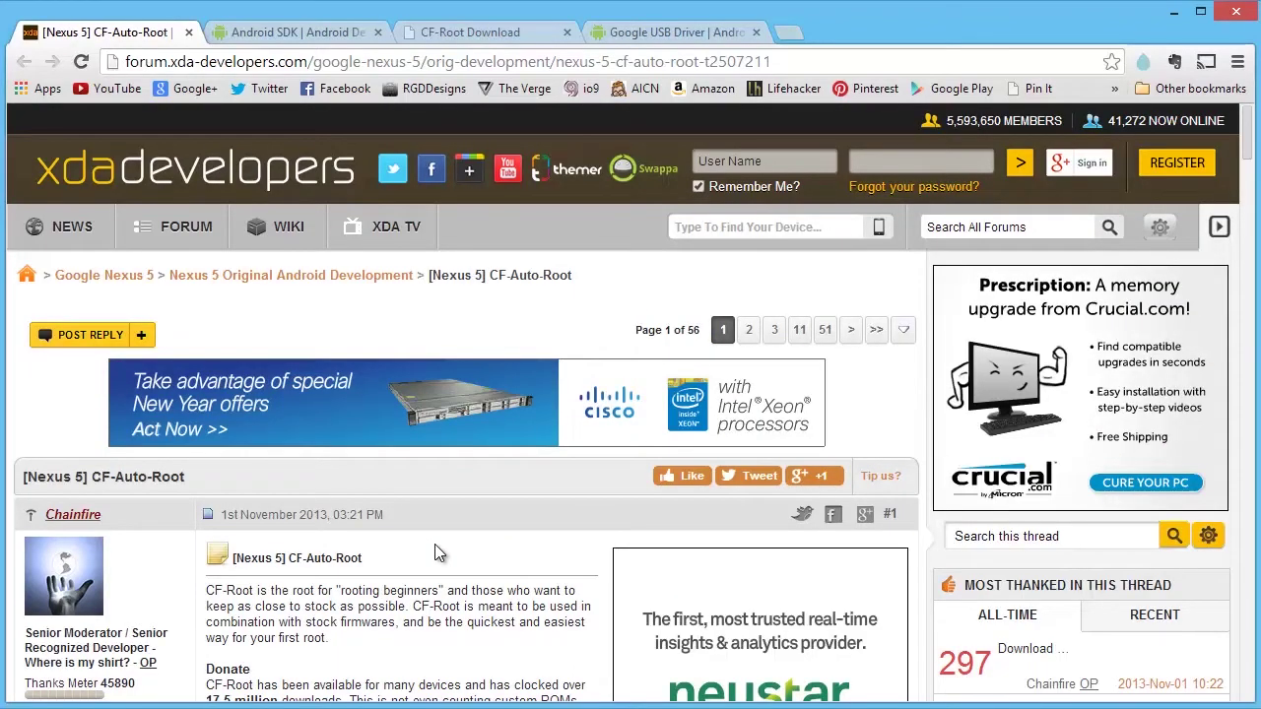
pyautogui.scroll(-2, 434, 544)
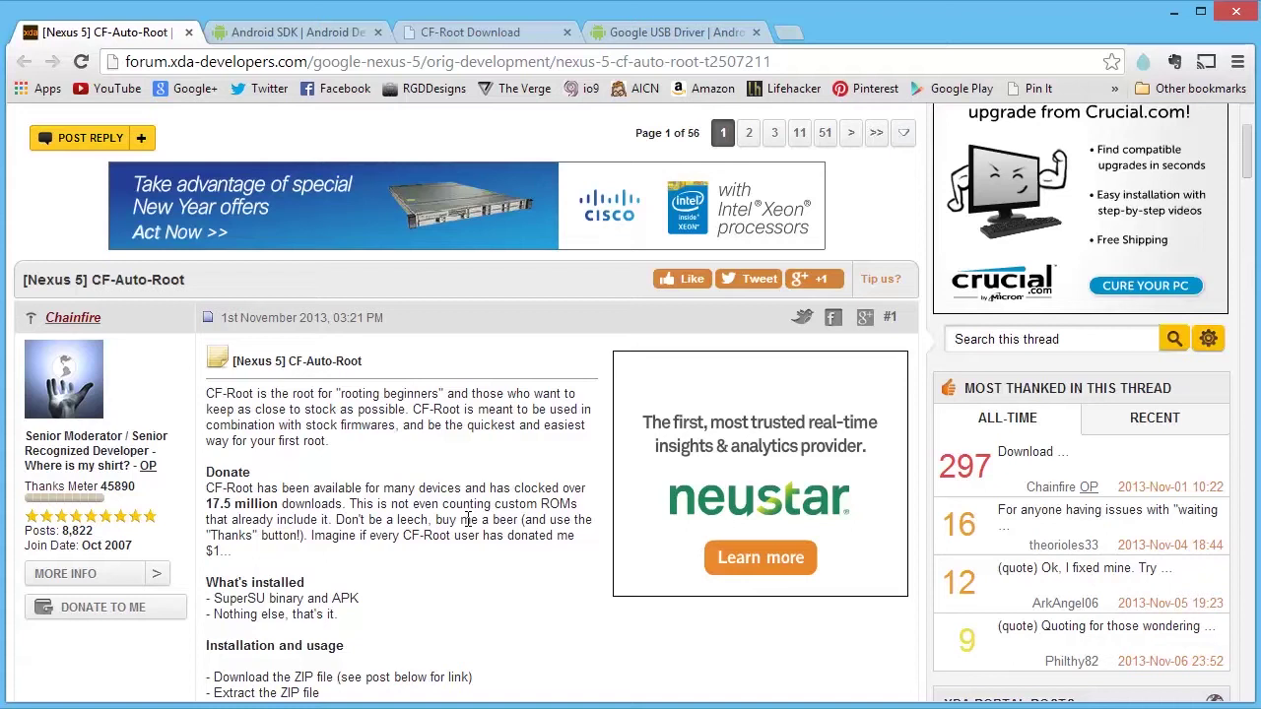
pyautogui.scroll(-4, 469, 520)
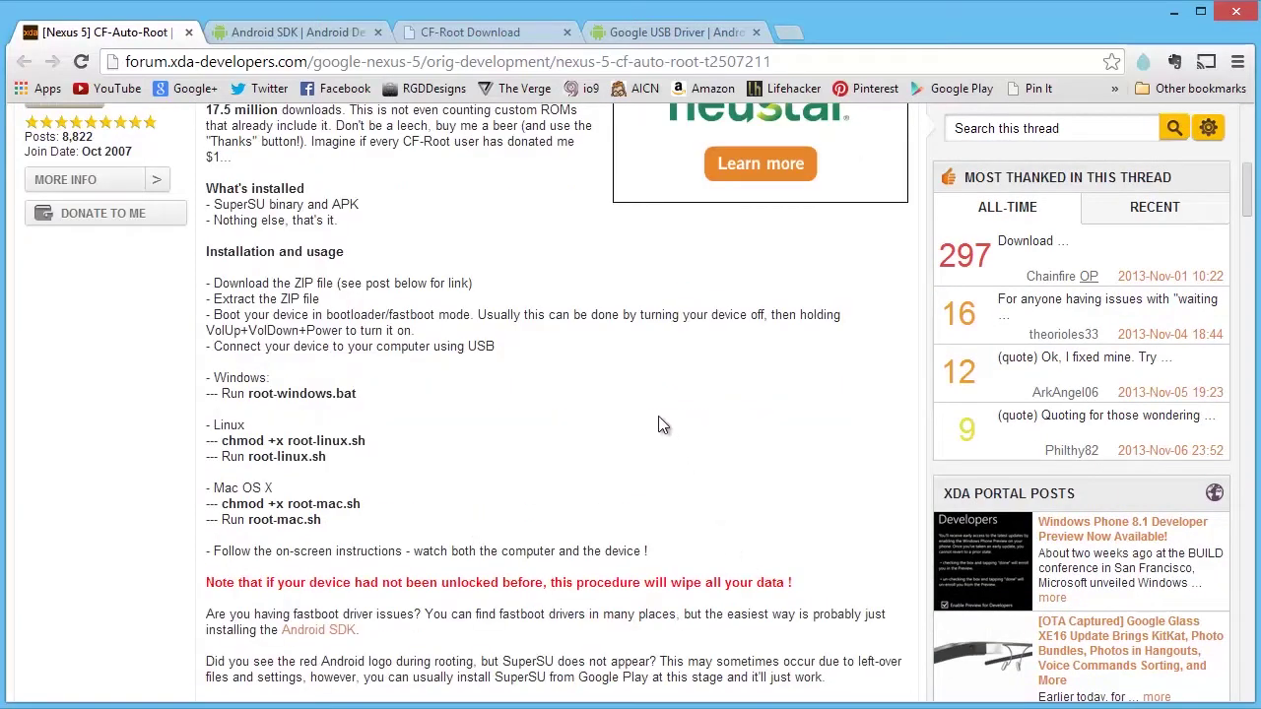
pyautogui.scroll(-2, 562, 370)
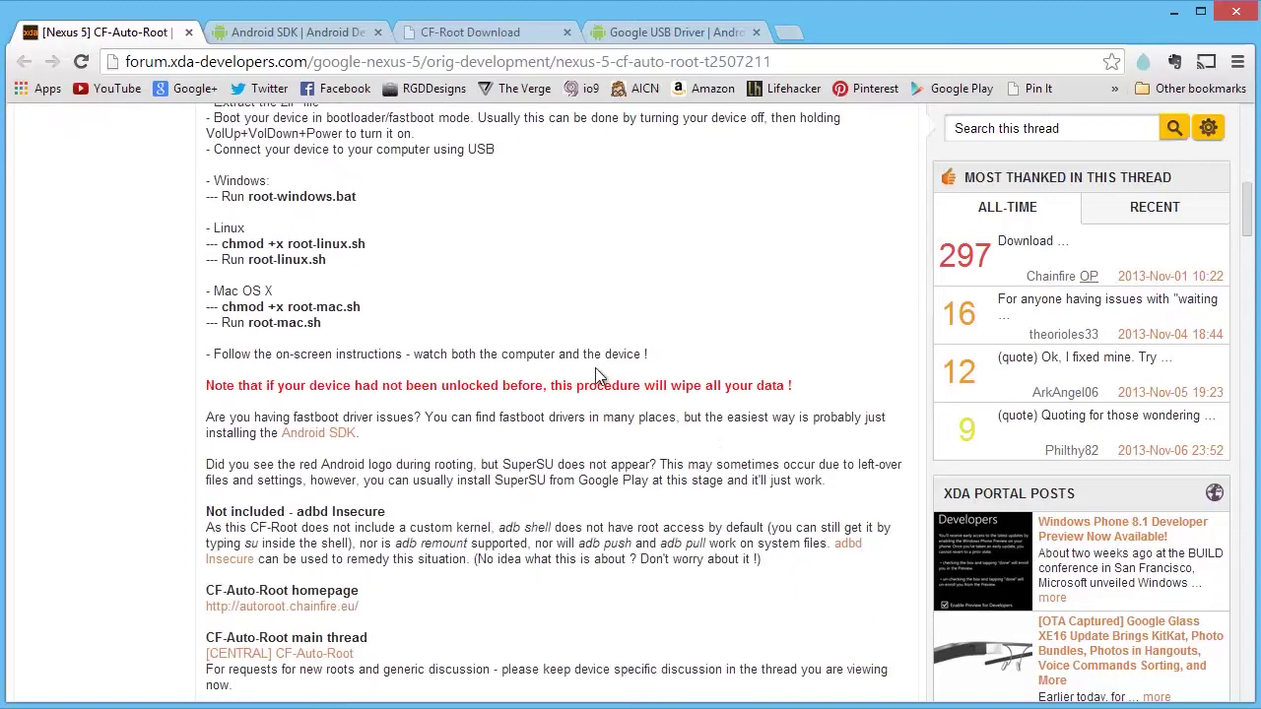
pyautogui.scroll(-3, 604, 372)
pyautogui.scroll(-2, 641, 377)
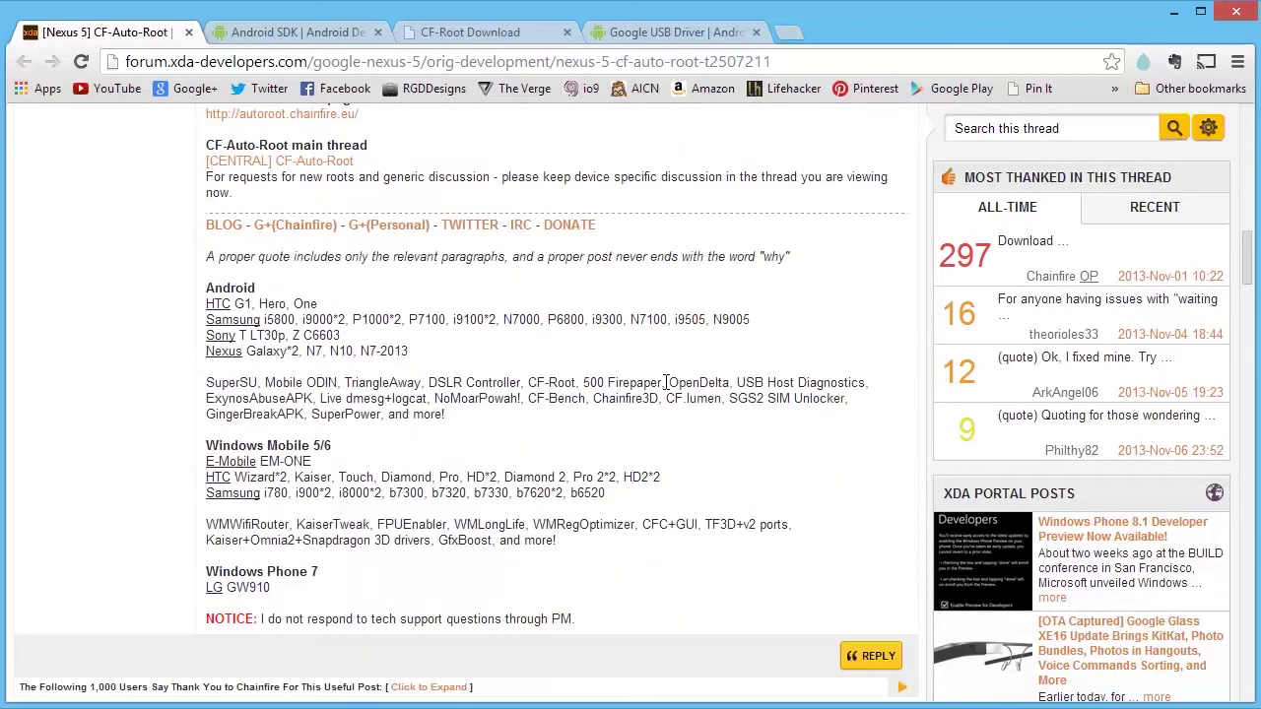
pyautogui.scroll(-8, 664, 384)
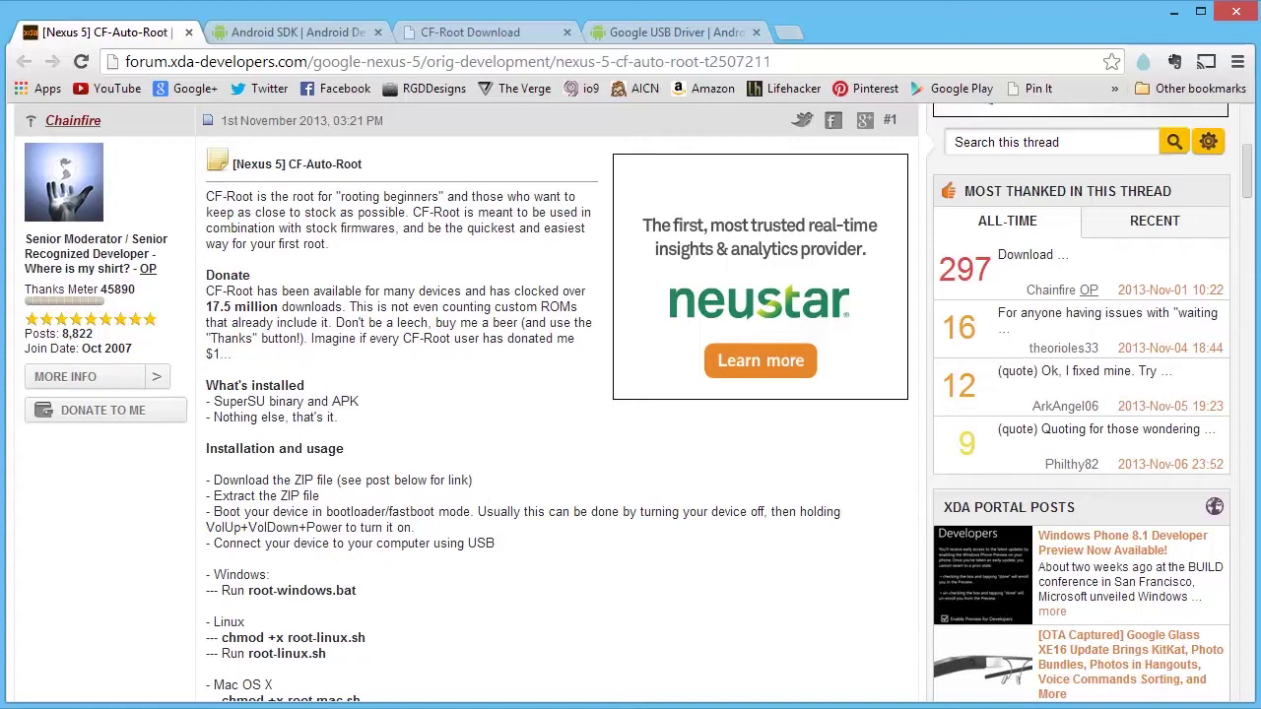
# - Open the extracted CF-Auto-Root-hammerhead-nexus5 folder inside the Chainfire downloads folder
pyautogui.hotkey('alt', 'Tab')
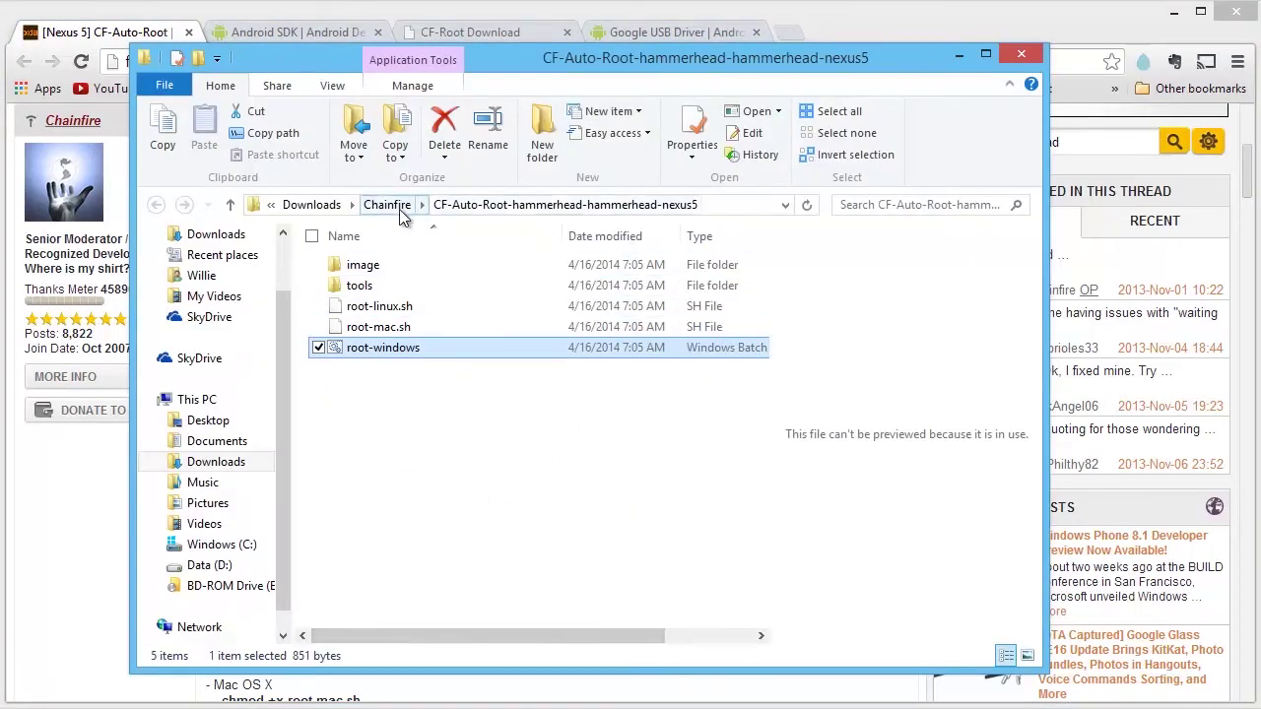
pyautogui.click(400, 209)
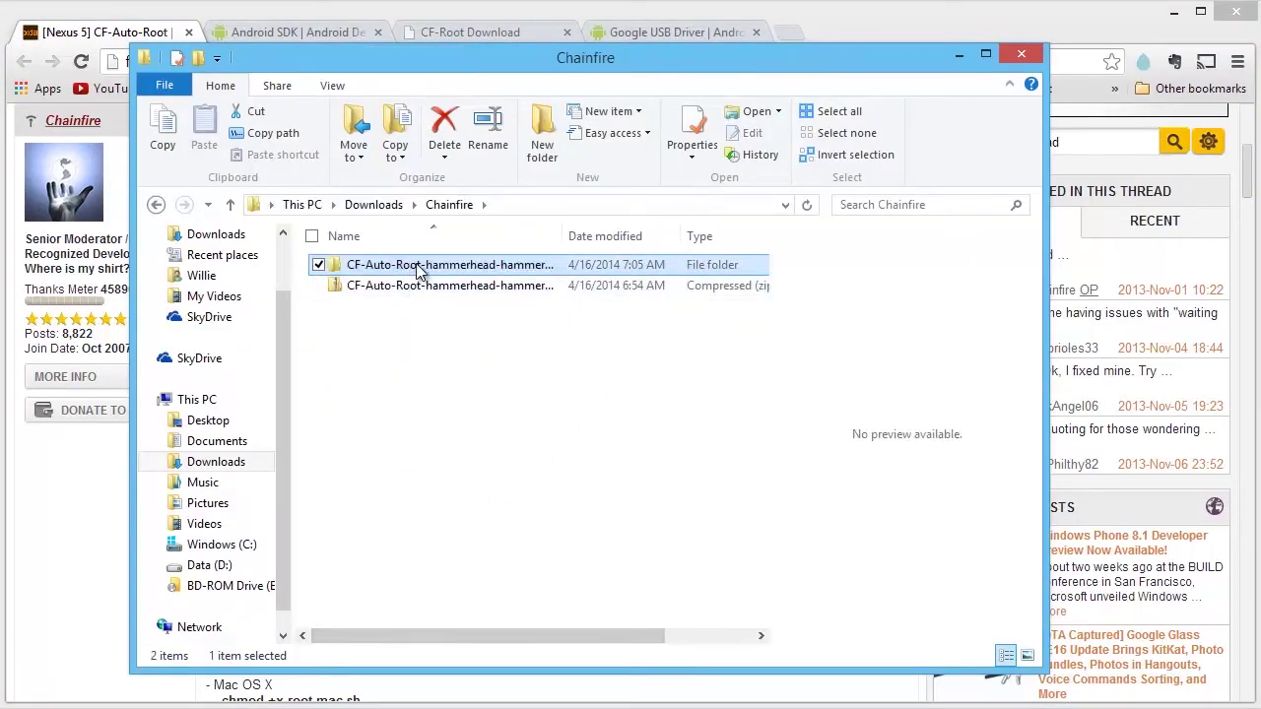
pyautogui.doubleClick(419, 266)
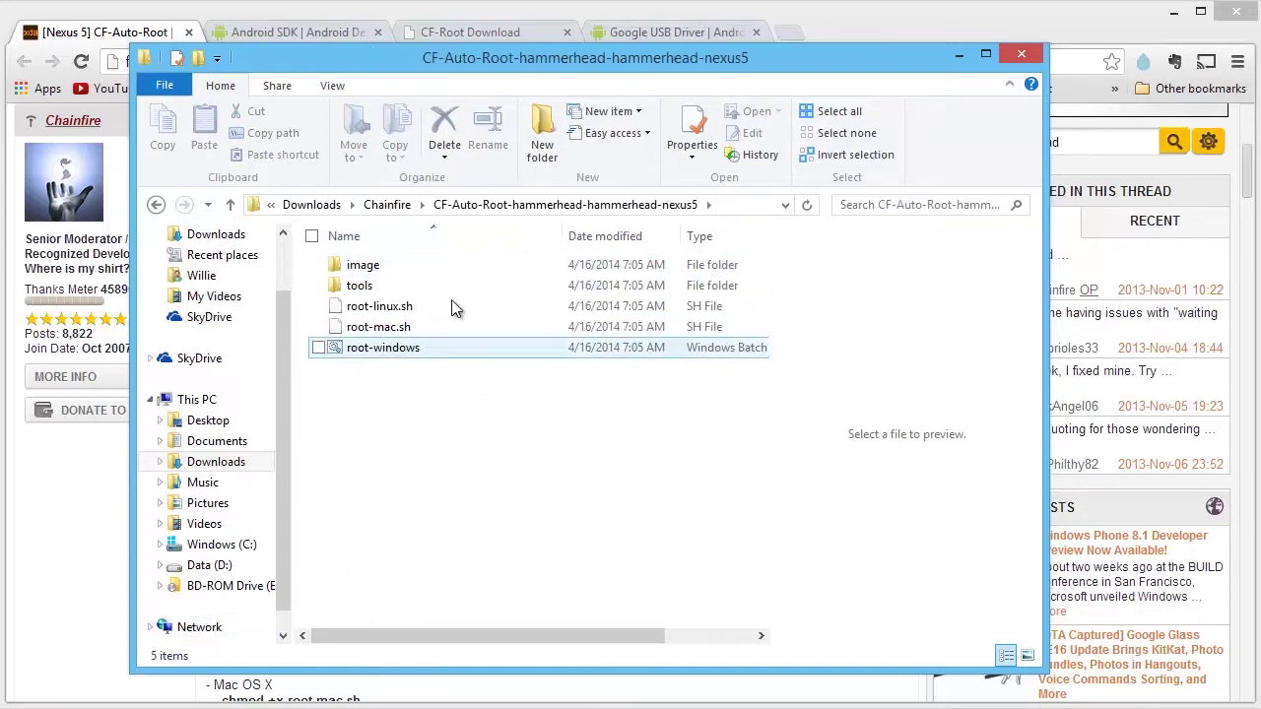
# - Return to the CF-Auto-Root thread and read down to the fastboot driver note
pyautogui.click(104, 578)
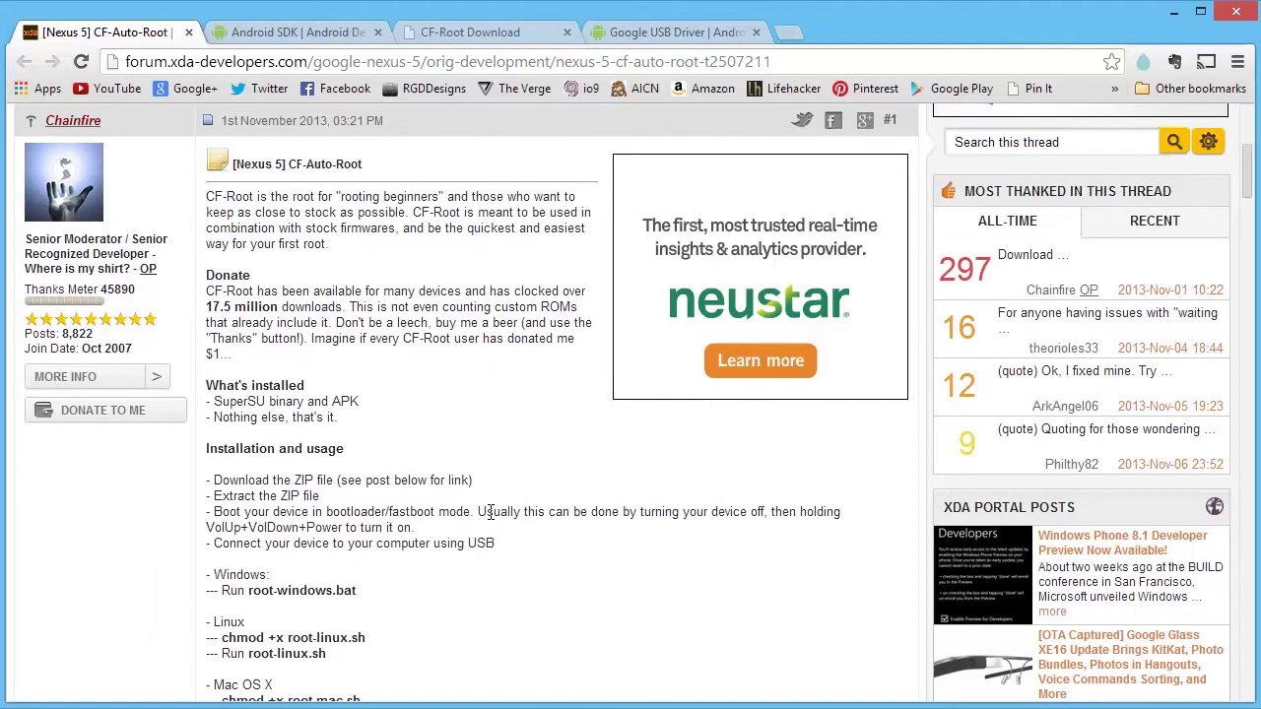
pyautogui.scroll(-1, 490, 511)
pyautogui.scroll(-6, 533, 508)
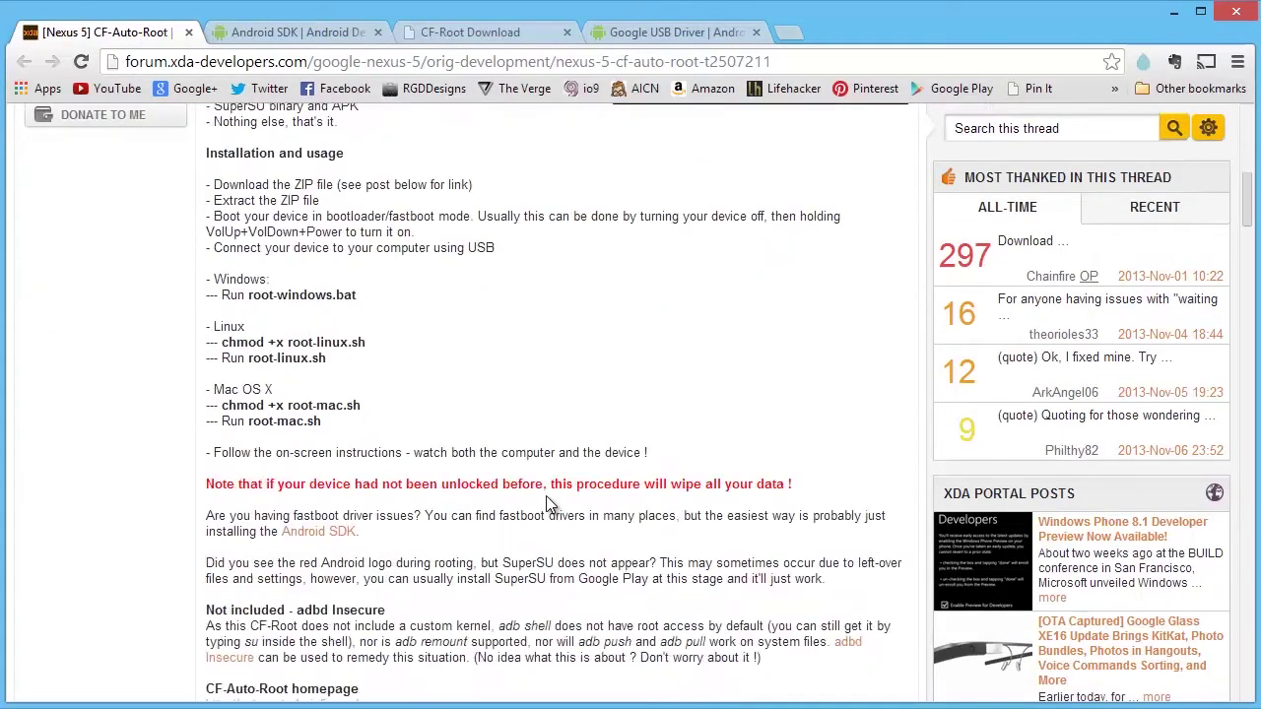
pyautogui.scroll(-8, 547, 496)
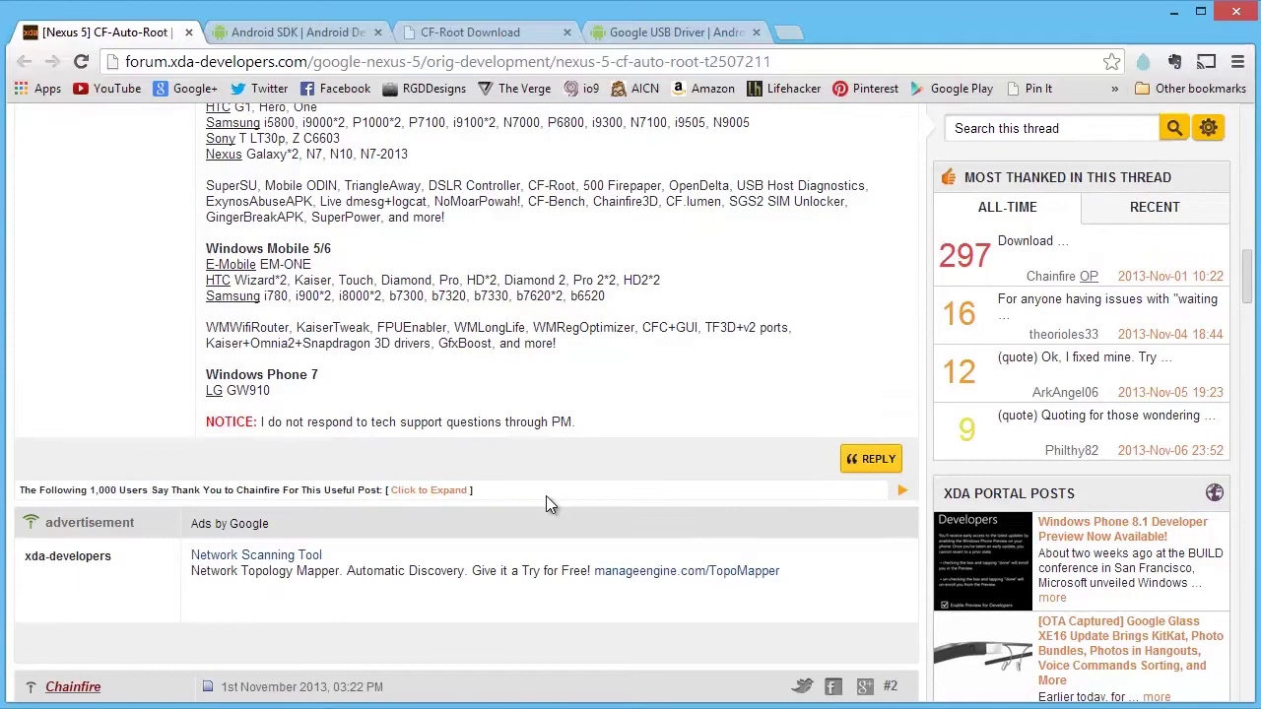
pyautogui.scroll(-3, 546, 496)
pyautogui.scroll(13, 546, 496)
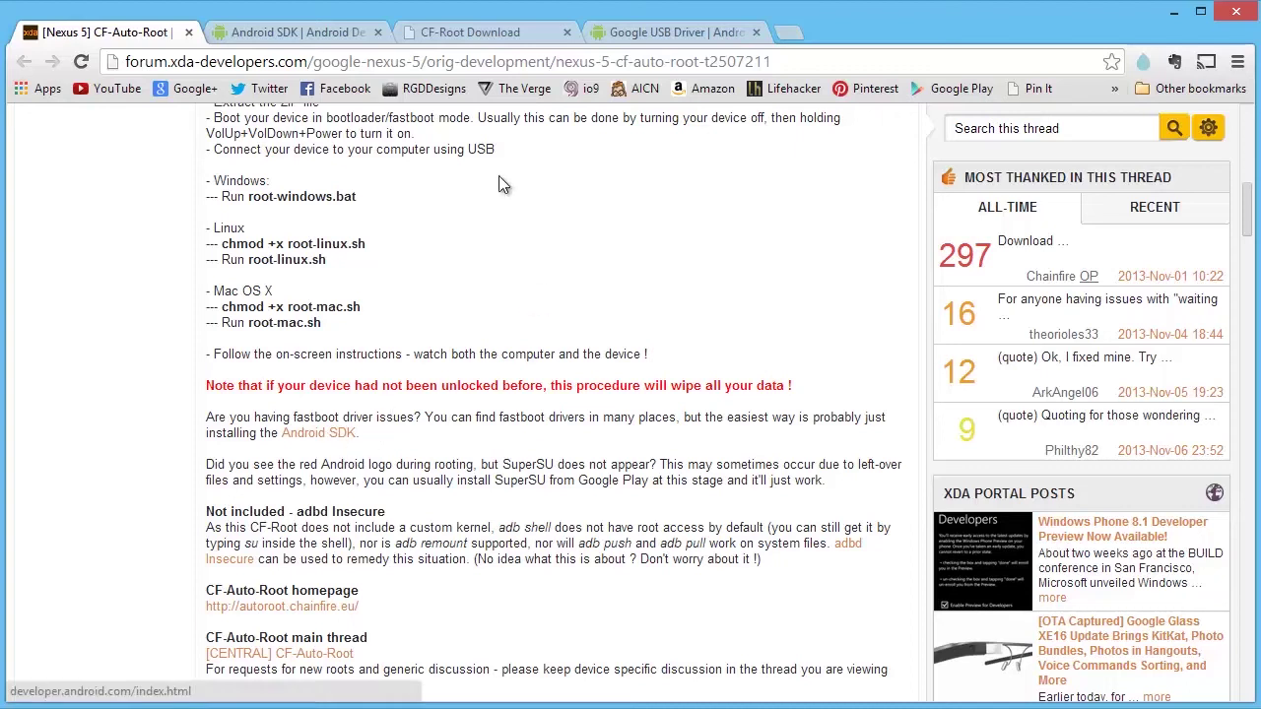
# - Switch to the Android SDK tab and go back to the Get the Android SDK page
pyautogui.click(268, 33)
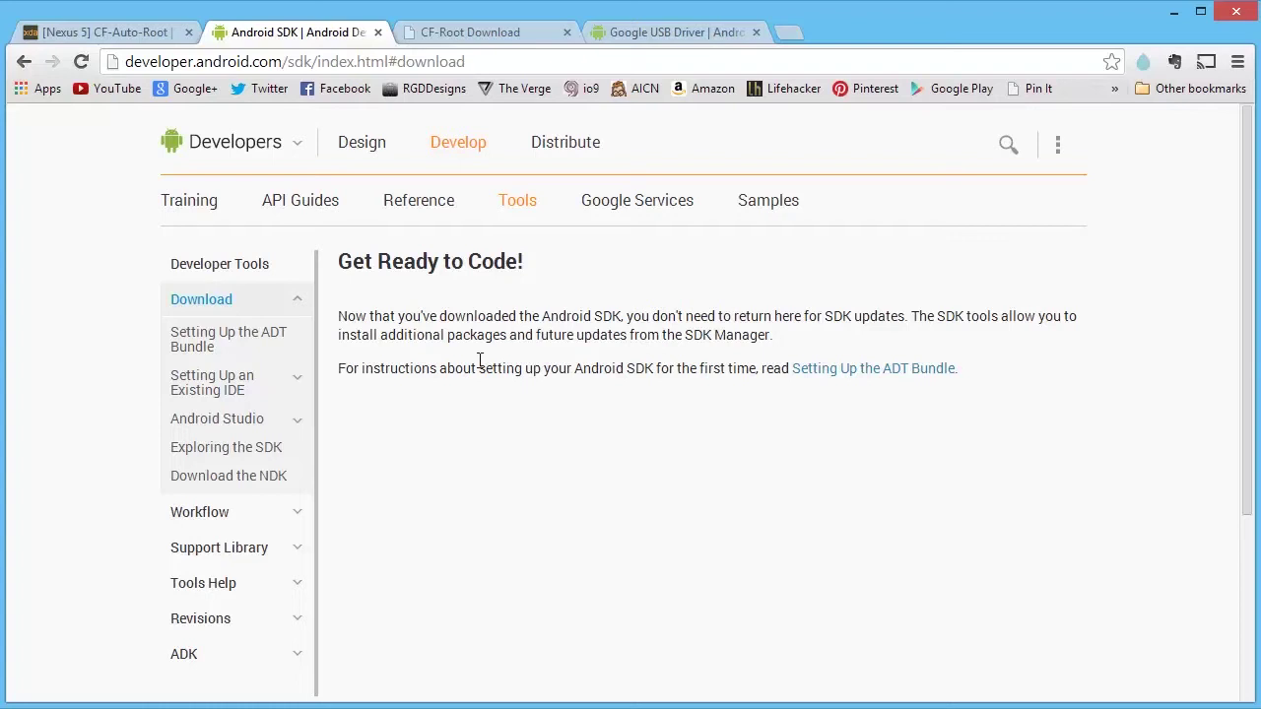
pyautogui.hotkey('alt', 'Left')
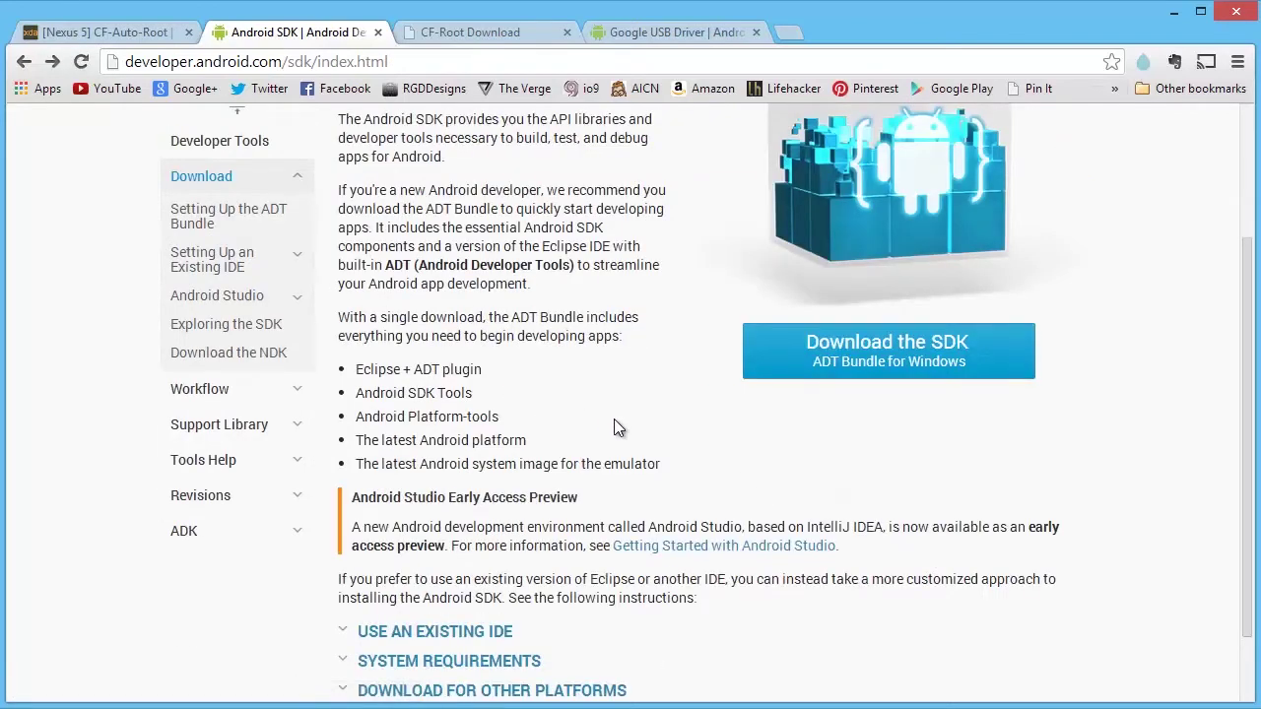
pyautogui.scroll(2, 613, 424)
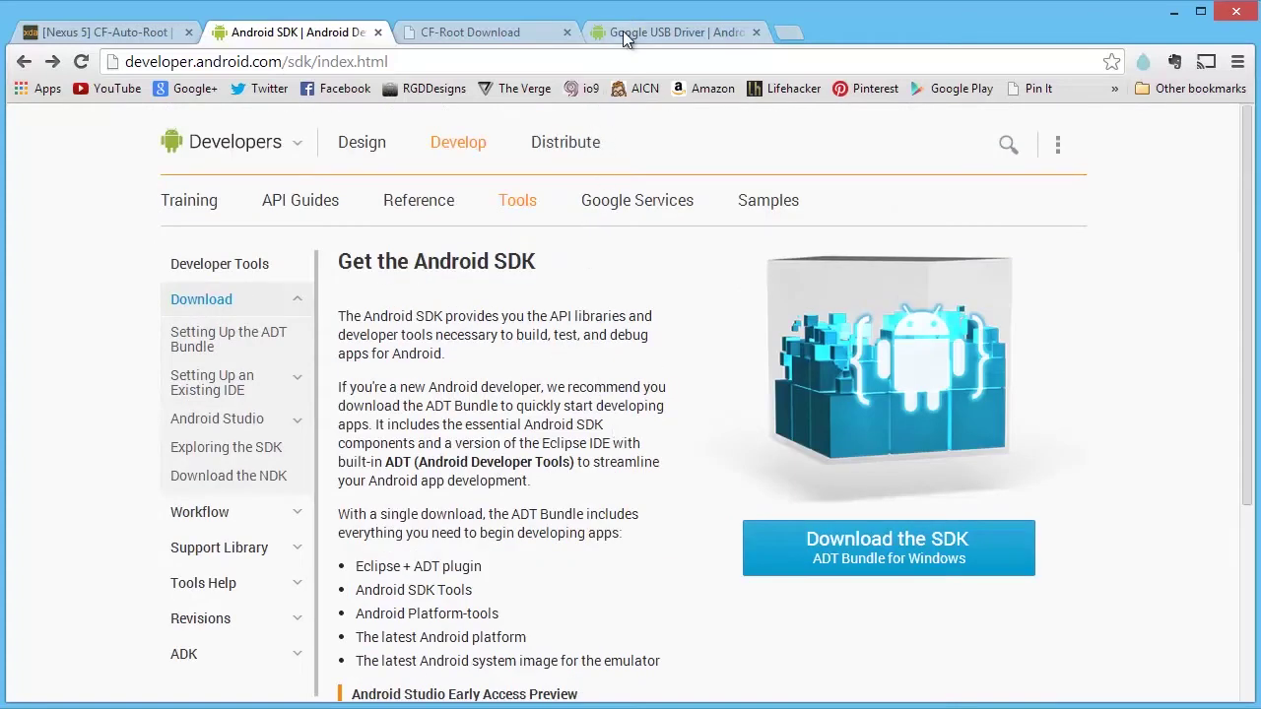
# - Move the Google USB Driver tab ahead of CF-Root Download and review that page
pyautogui.moveTo(631, 31); pyautogui.dragTo(469, 37)
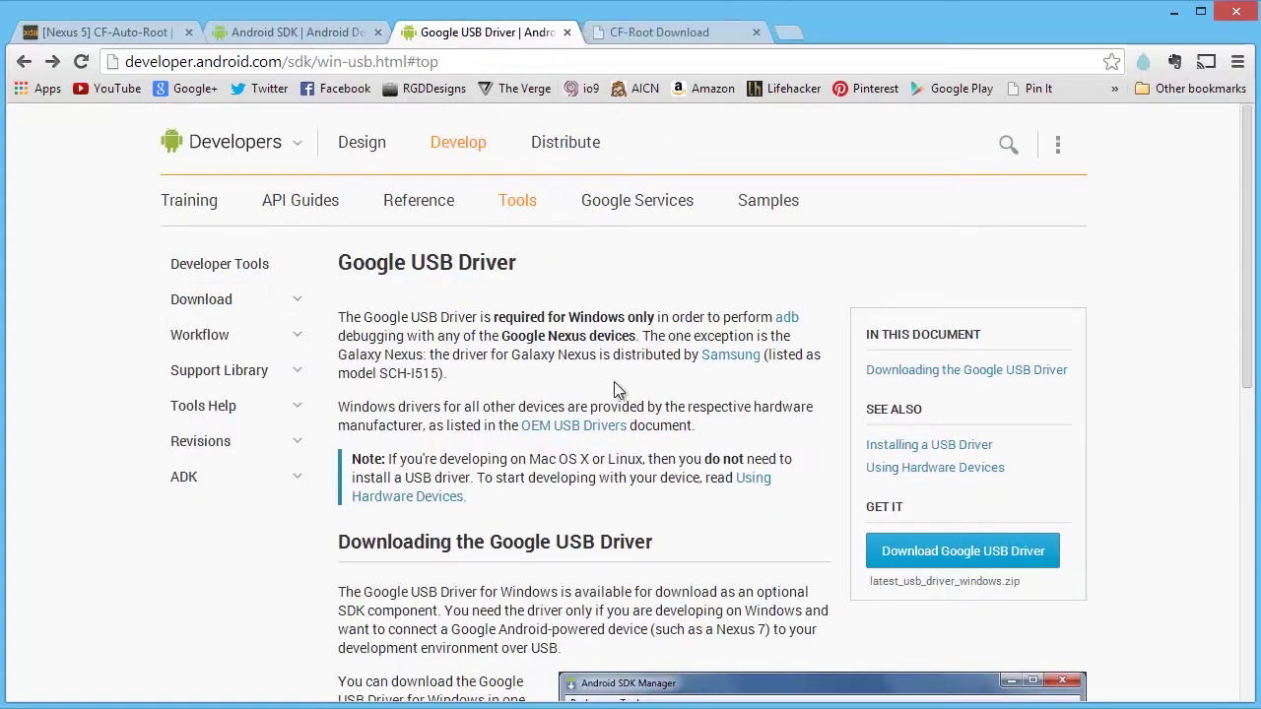
pyautogui.scroll(-4, 591, 473)
pyautogui.scroll(-1, 424, 471)
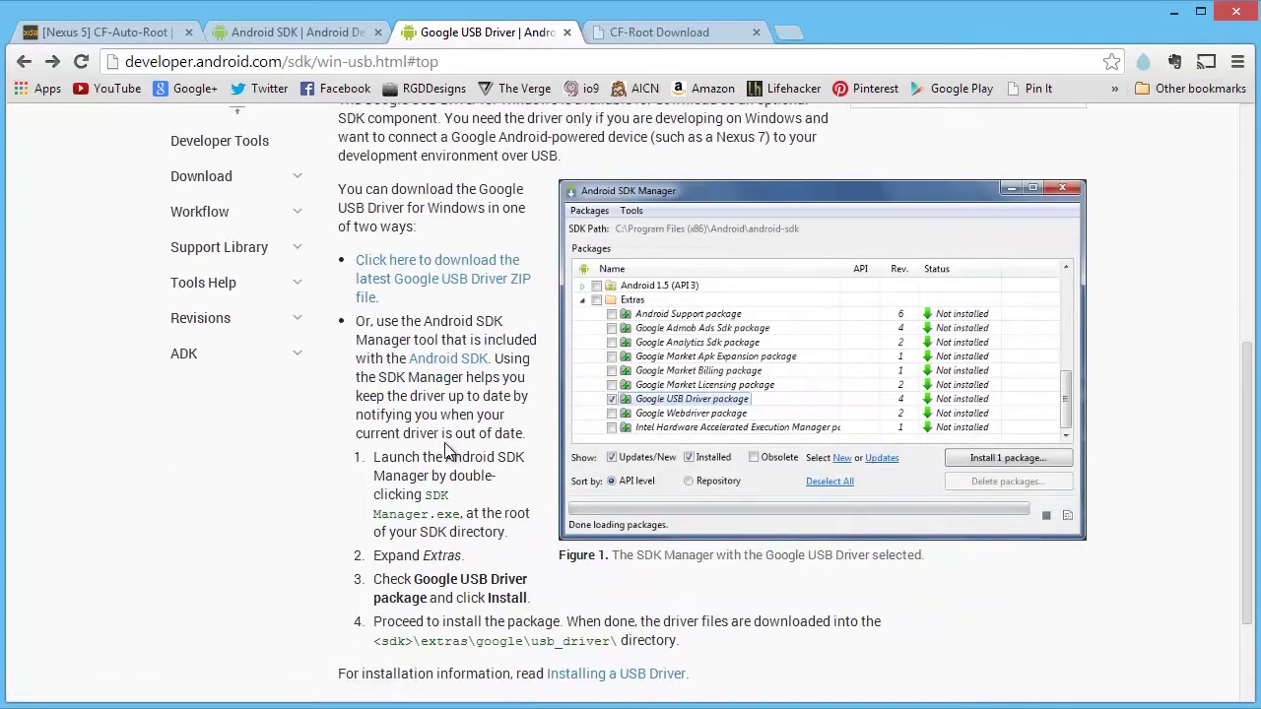
# - Return to the Get the Android SDK page showing the ADT Bundle for Windows
pyautogui.click(280, 31)
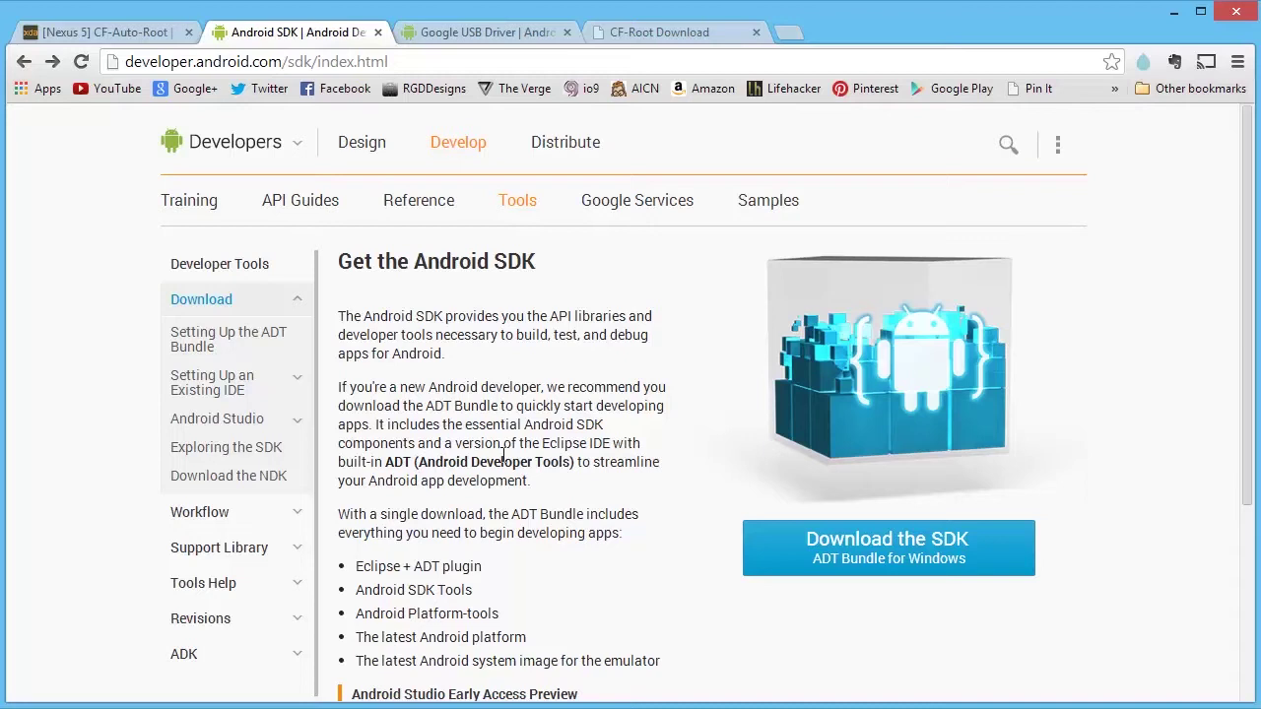
pyautogui.scroll(-1, 530, 372)
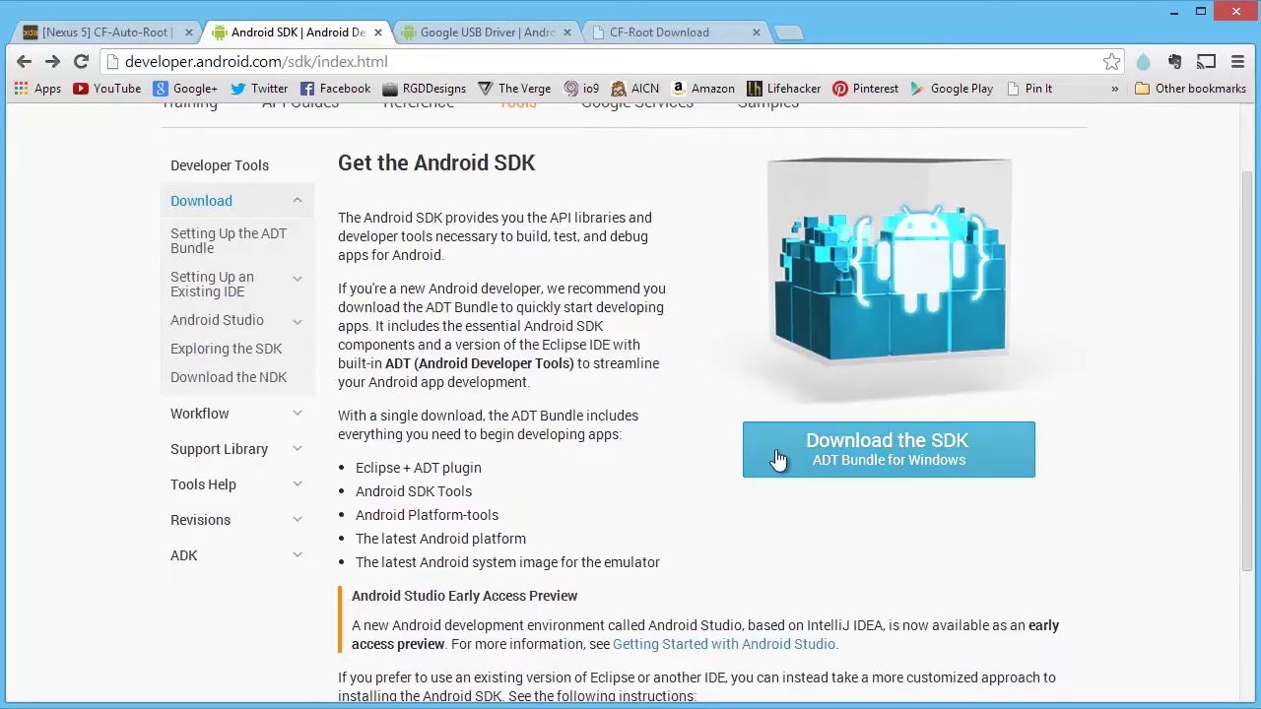
pyautogui.scroll(1, 665, 441)
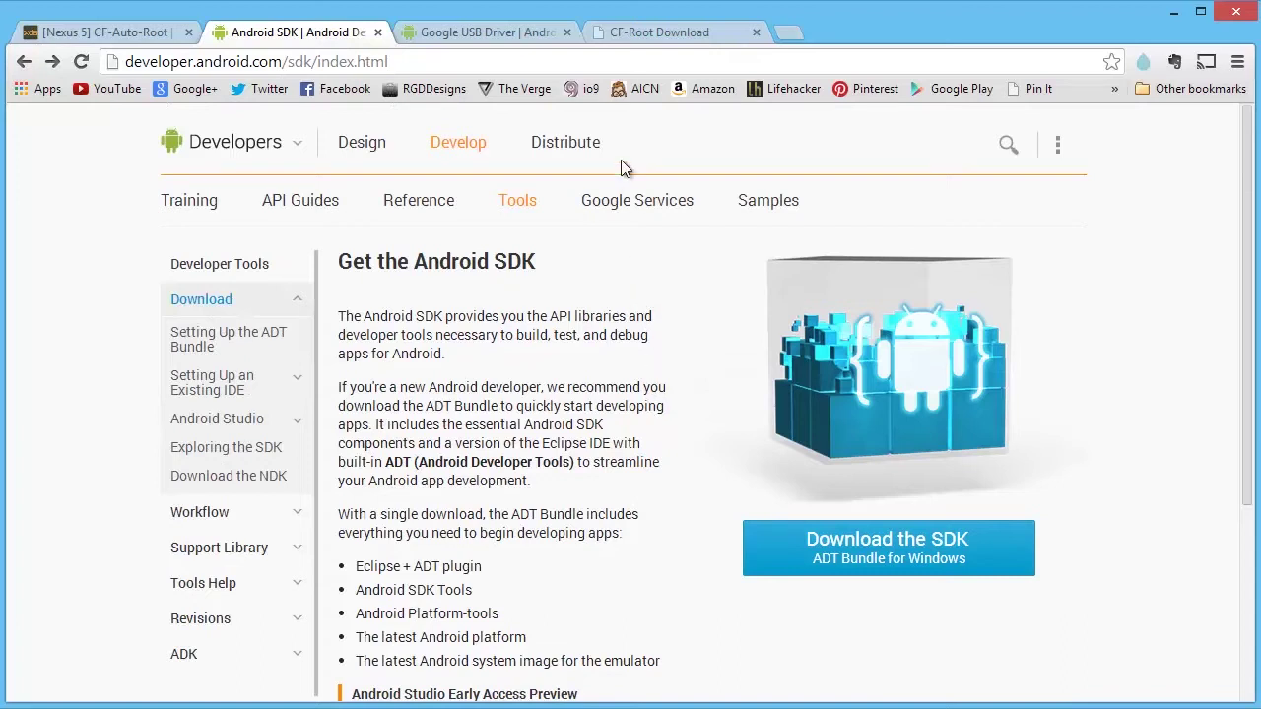
# - Go to the XDA [Nexus 5] CF-Auto-Root thread and scroll up to its first post
pyautogui.click(627, 32)
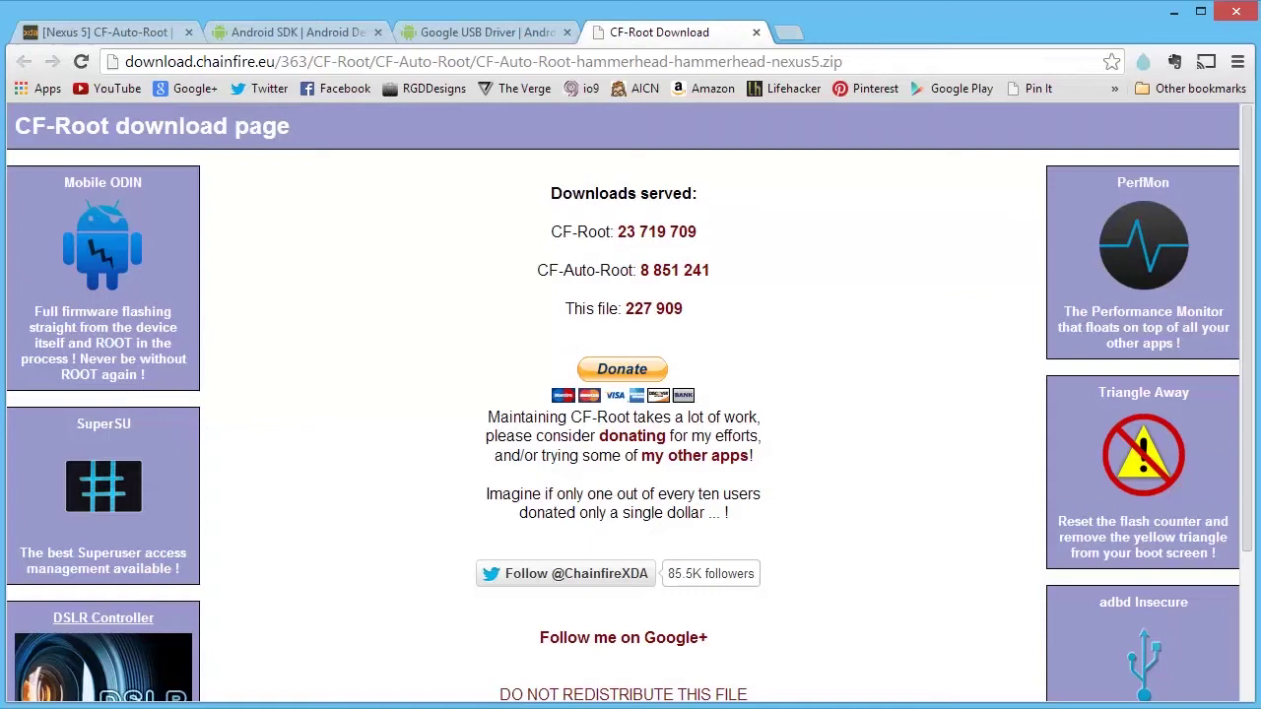
pyautogui.click(65, 33)
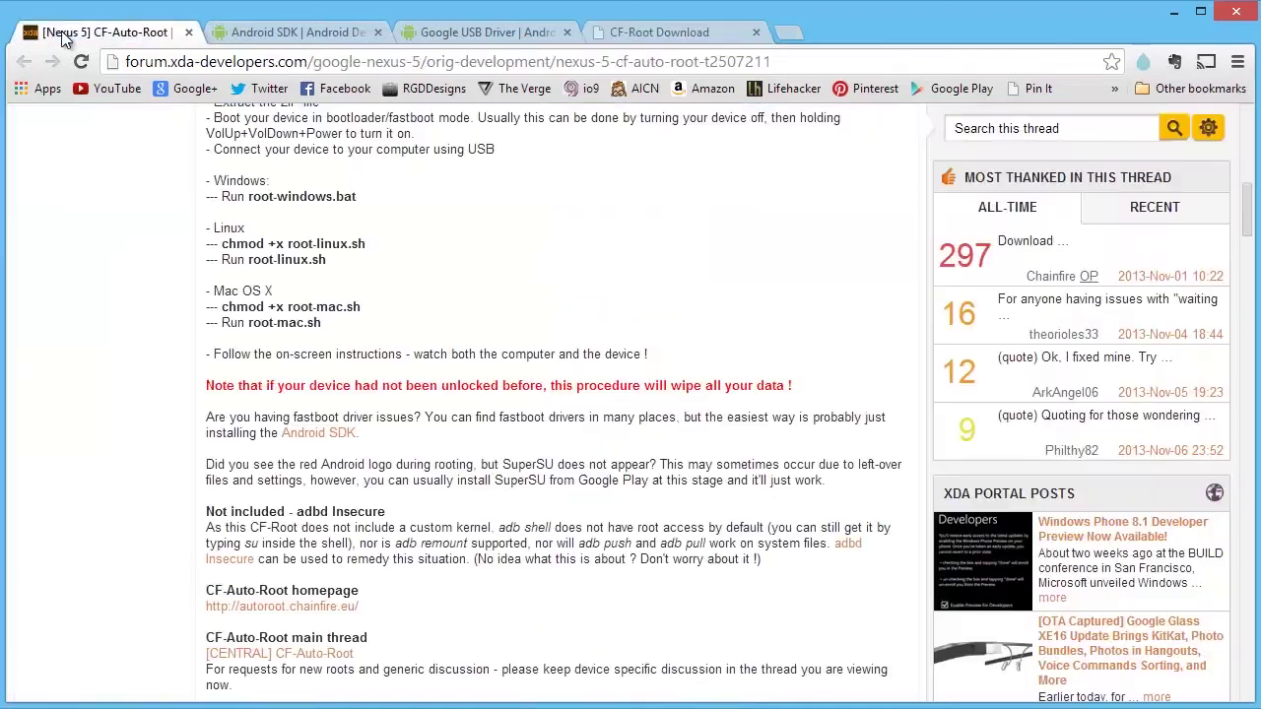
pyautogui.scroll(3, 634, 460)
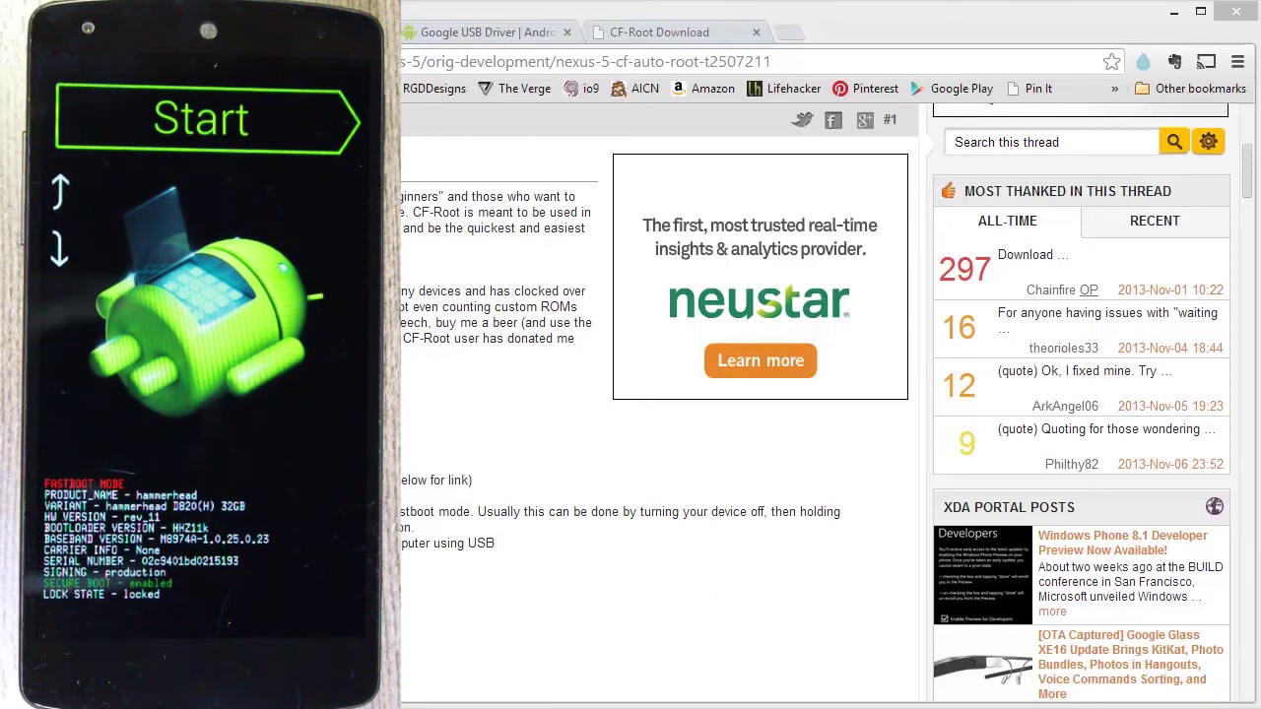
# - Switch to File Explorer showing the CF-Auto-Root-hammerhead-hammerhead-nexus5 folder
pyautogui.hotkey('alt', 'Tab')
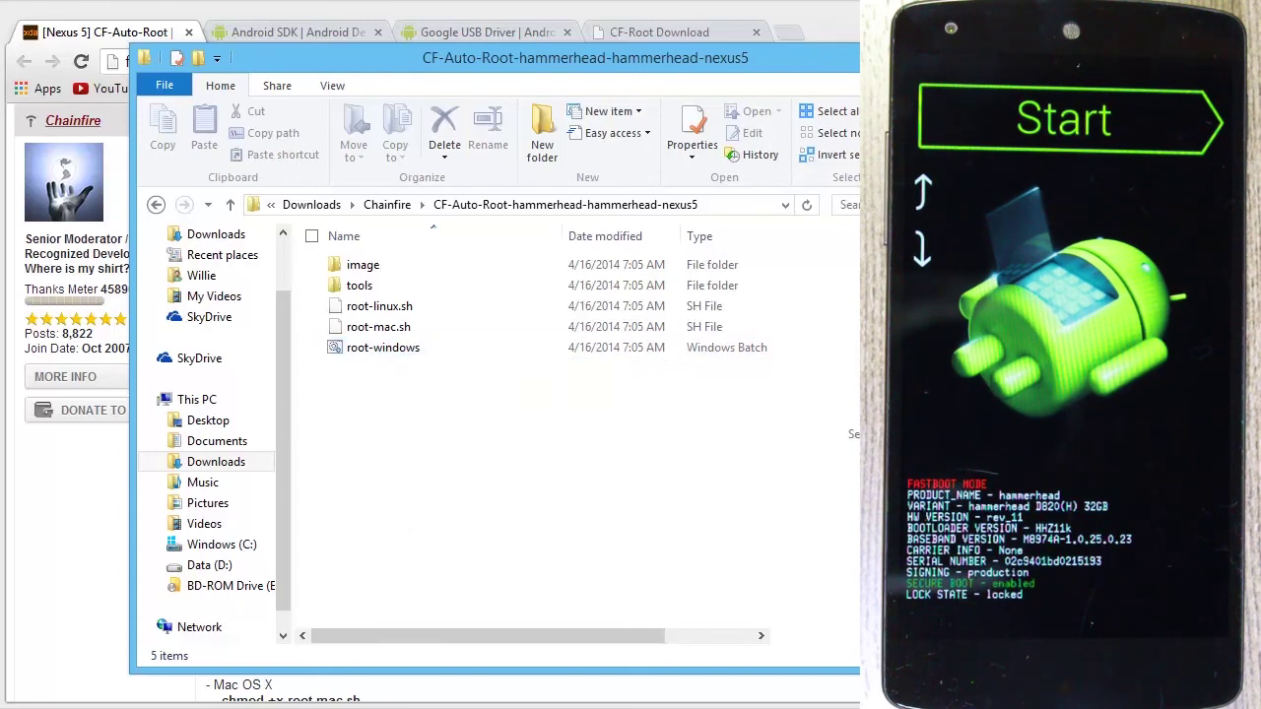
# - Run root-windows.bat and move its Command Prompt window to the screen centre
pyautogui.doubleClick(417, 348)
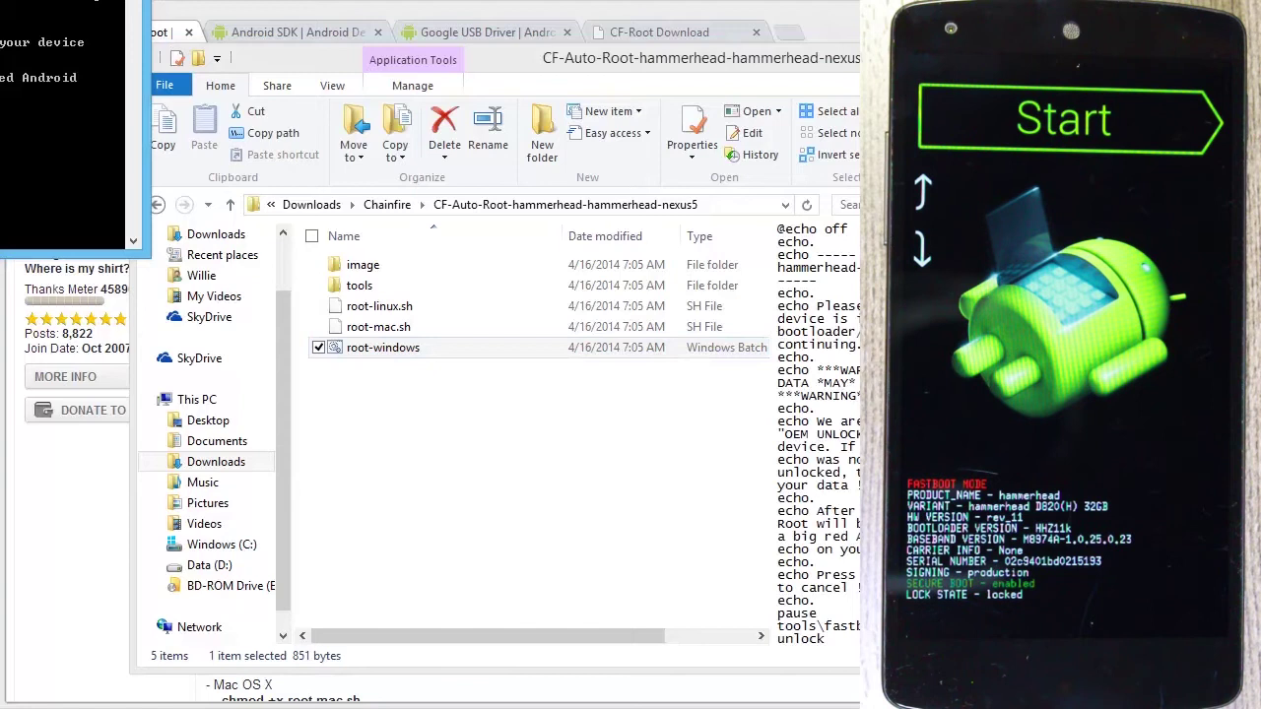
pyautogui.moveTo(98, 4); pyautogui.dragTo(721, 233)
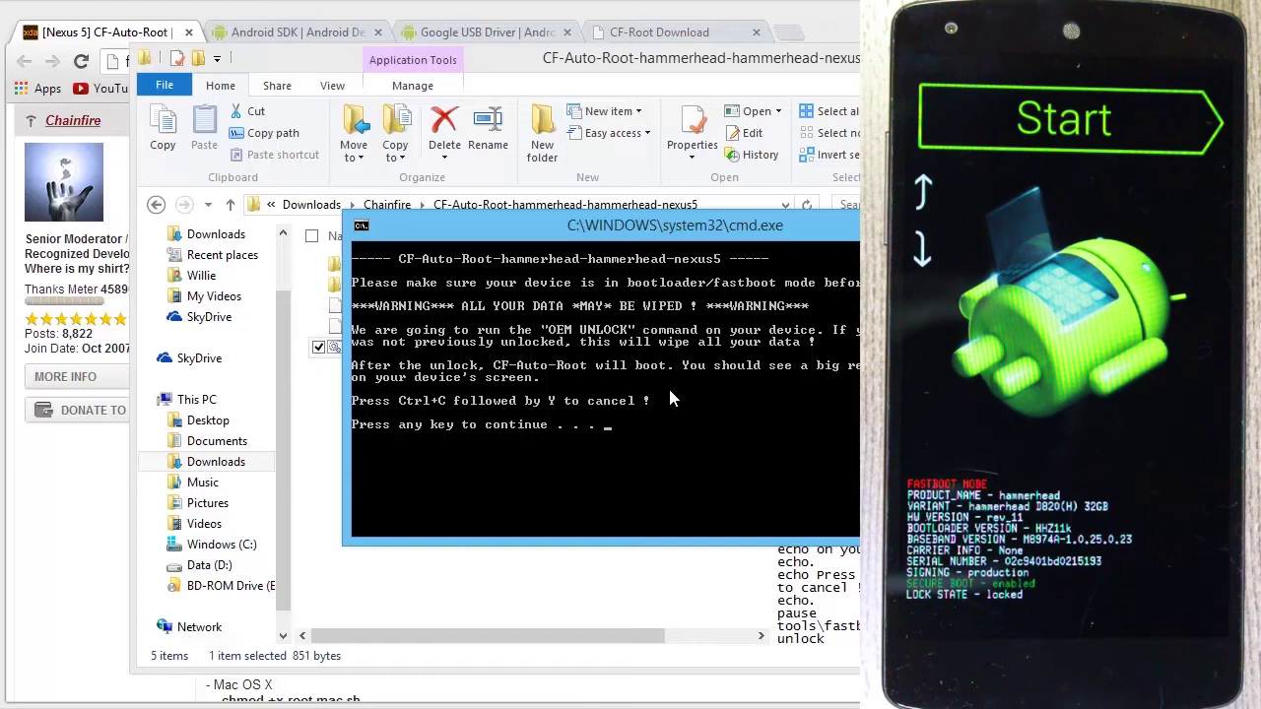
# - Continue the script so it unlocks the bootloader and boots boot.img
pyautogui.press('Return')
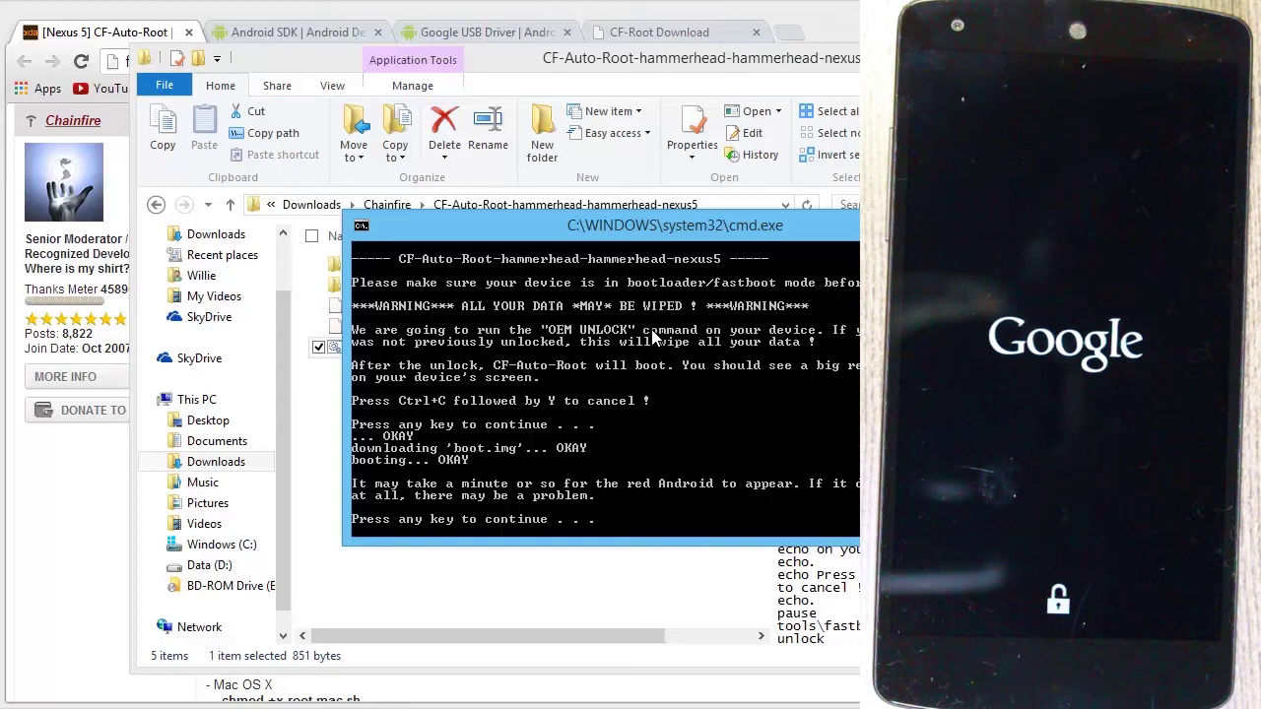
# - Close the finished script window and wait for the phone to reboot to Welcome
pyautogui.press('Return')
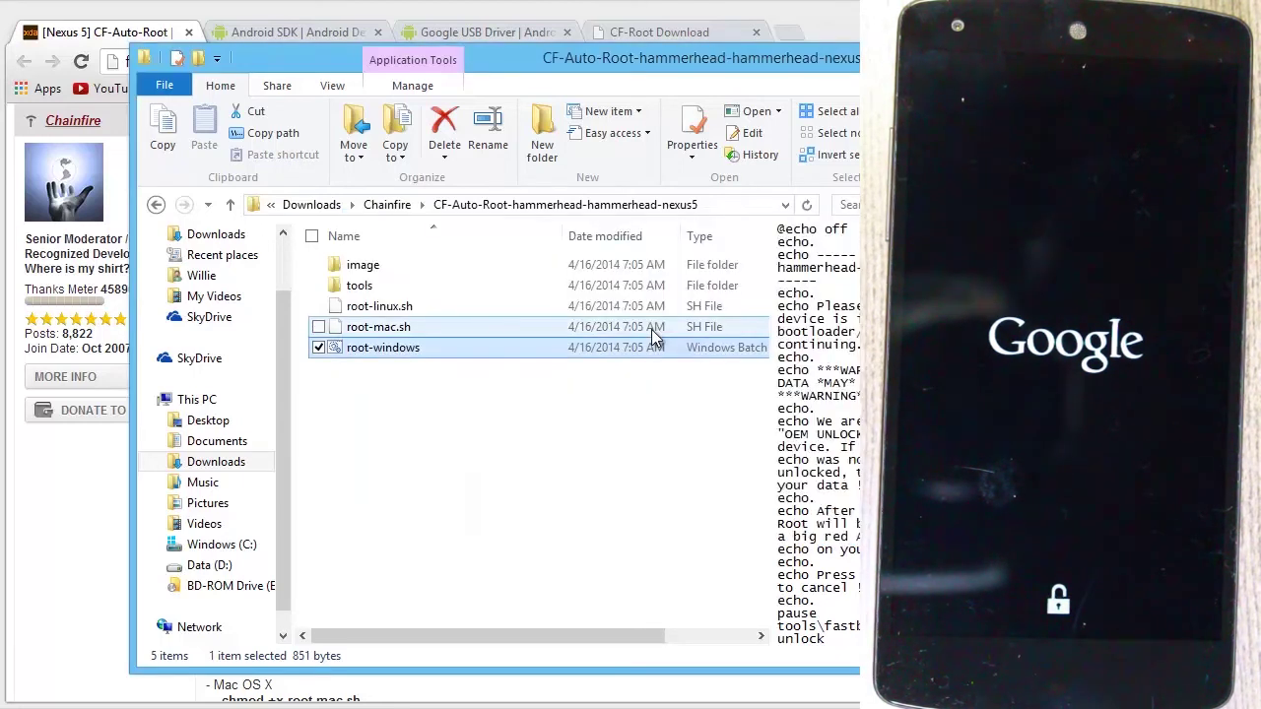
pyautogui.press('Return')
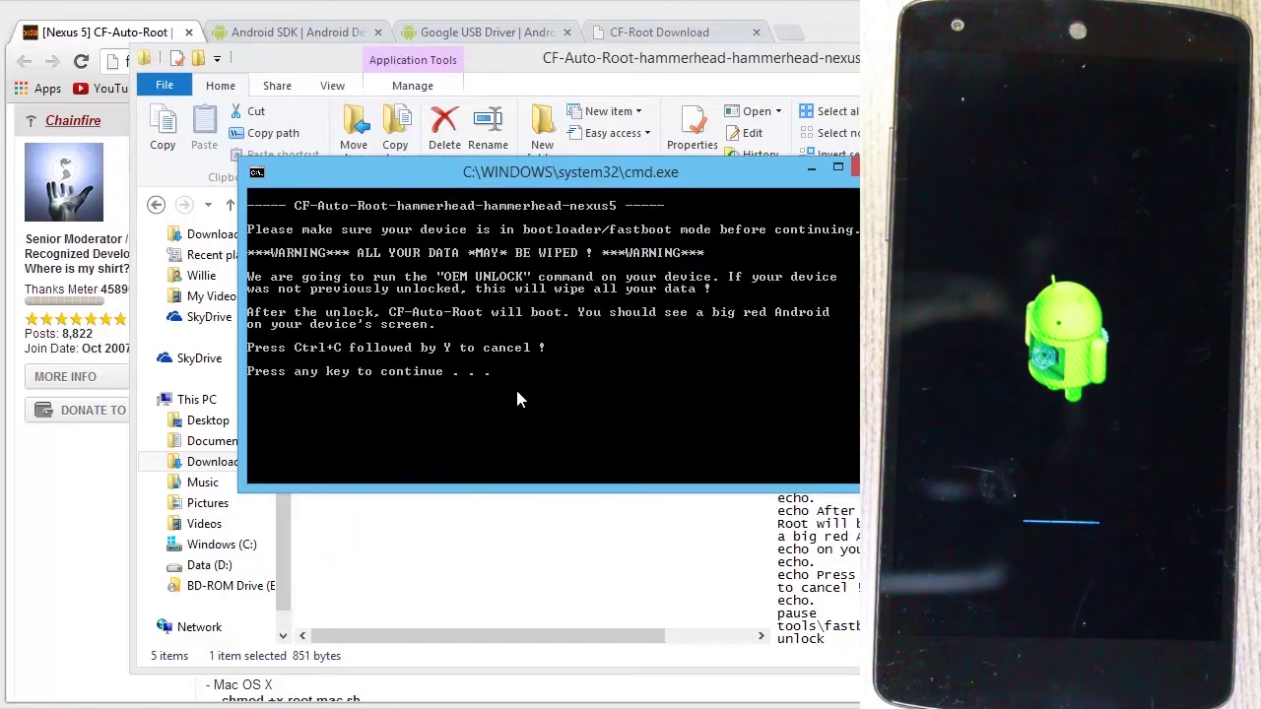
pyautogui.moveTo(473, 708)
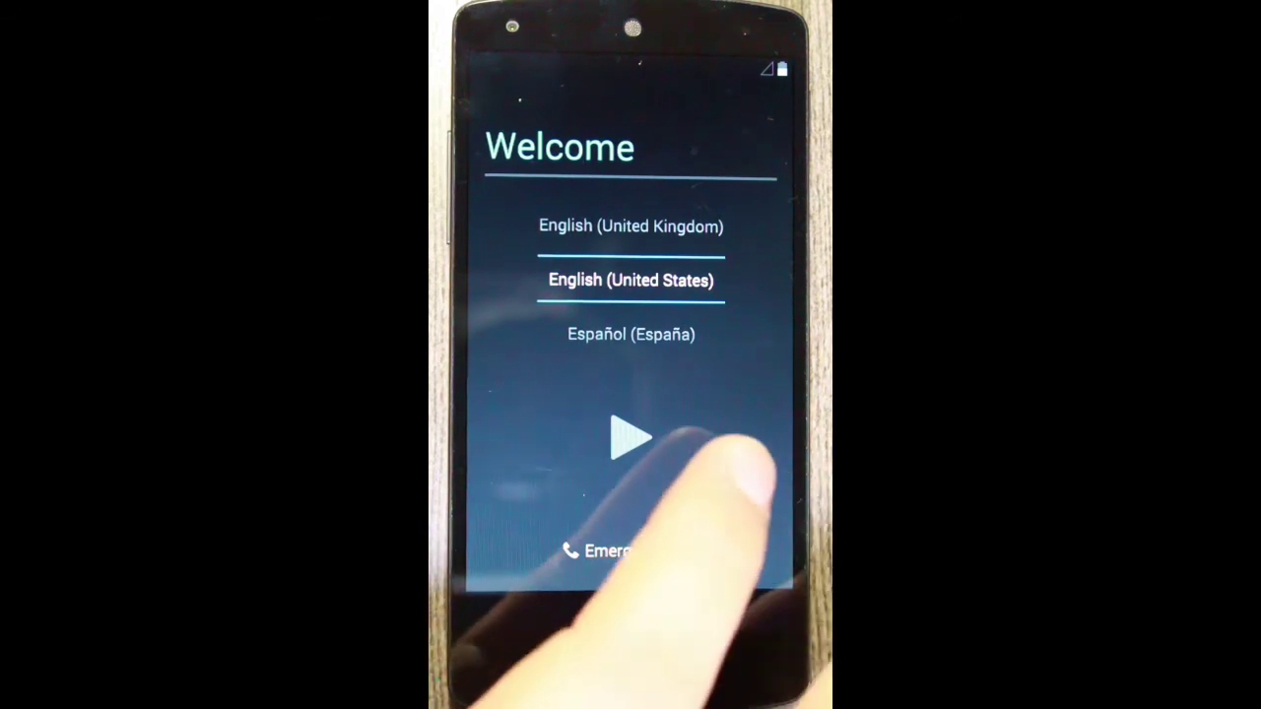
# - Start setup in English (United States), skip the SIM card, and dismiss the home tip
pyautogui.click(631, 429)
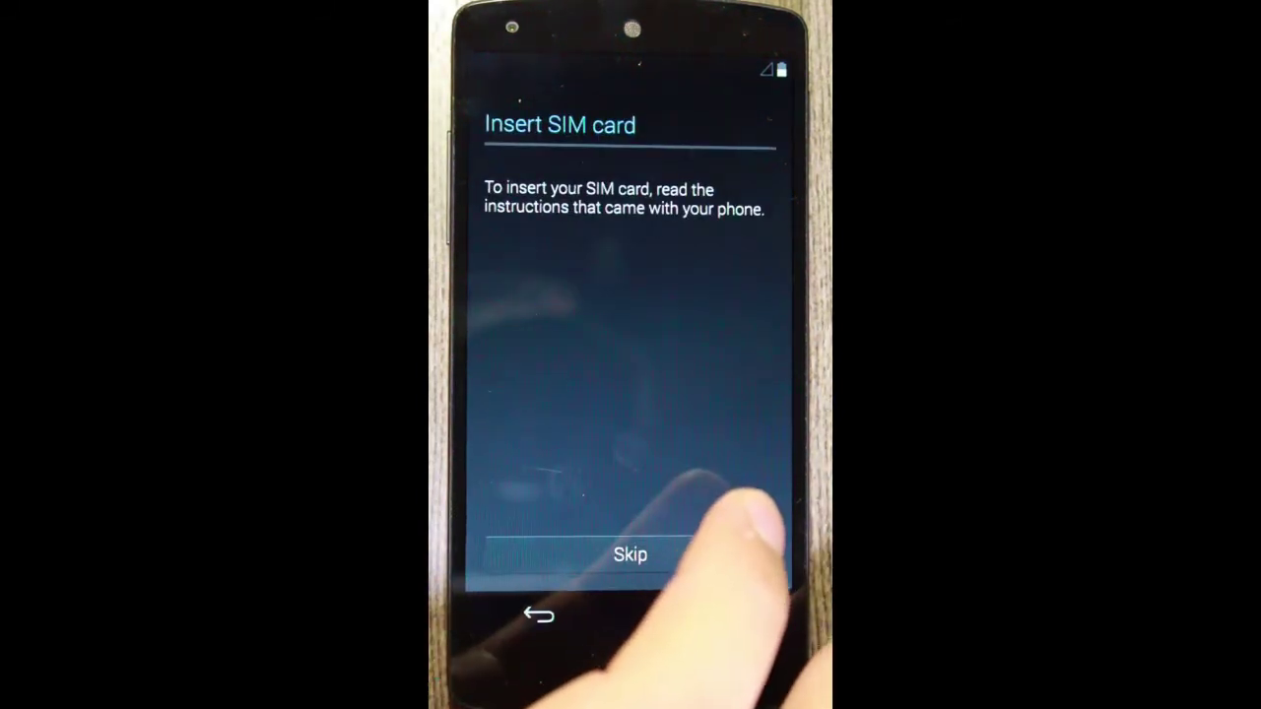
pyautogui.click(631, 555)
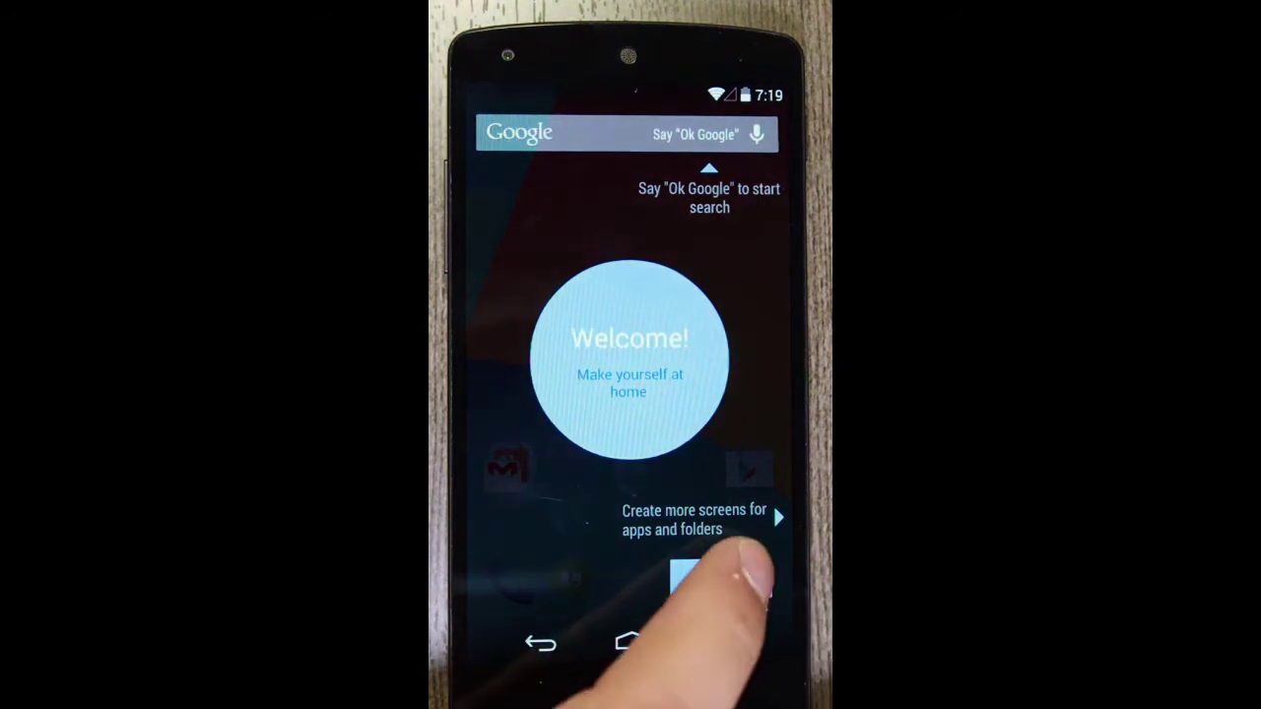
pyautogui.click(712, 579)
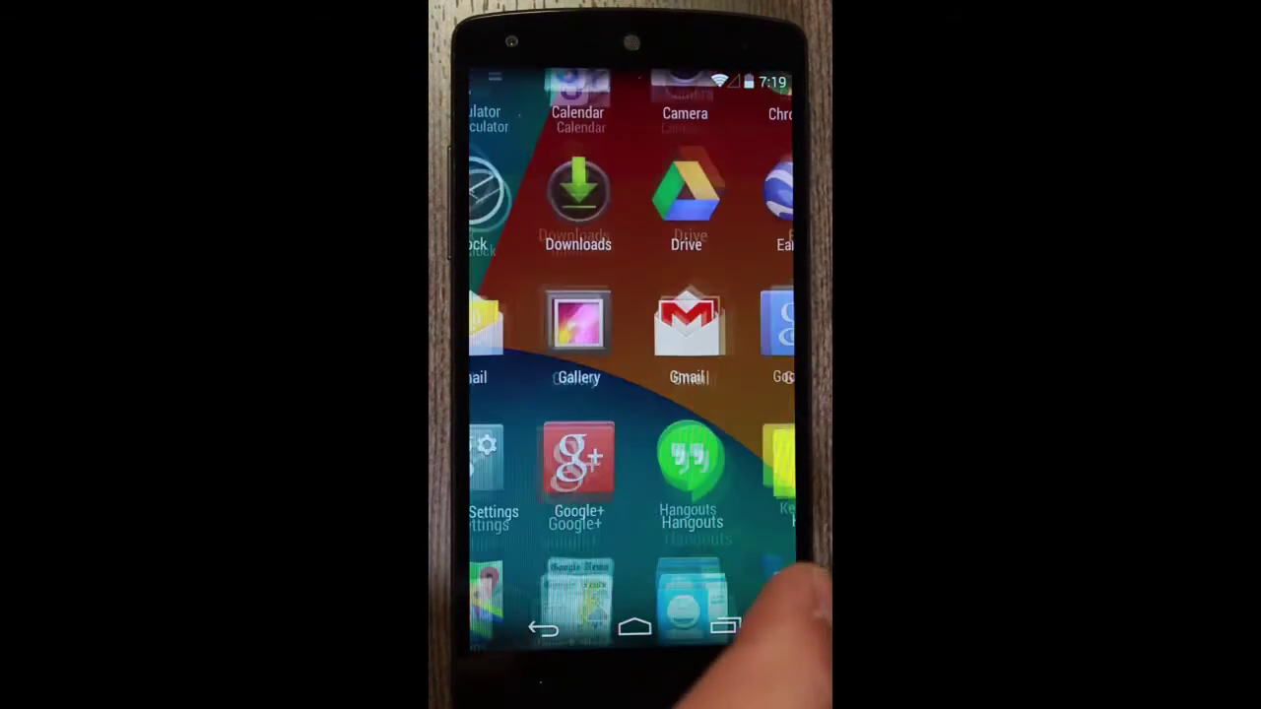
# - Swipe to the second app drawer page showing SuperSU
pyautogui.moveTo(813, 547); pyautogui.dragTo(591, 581)
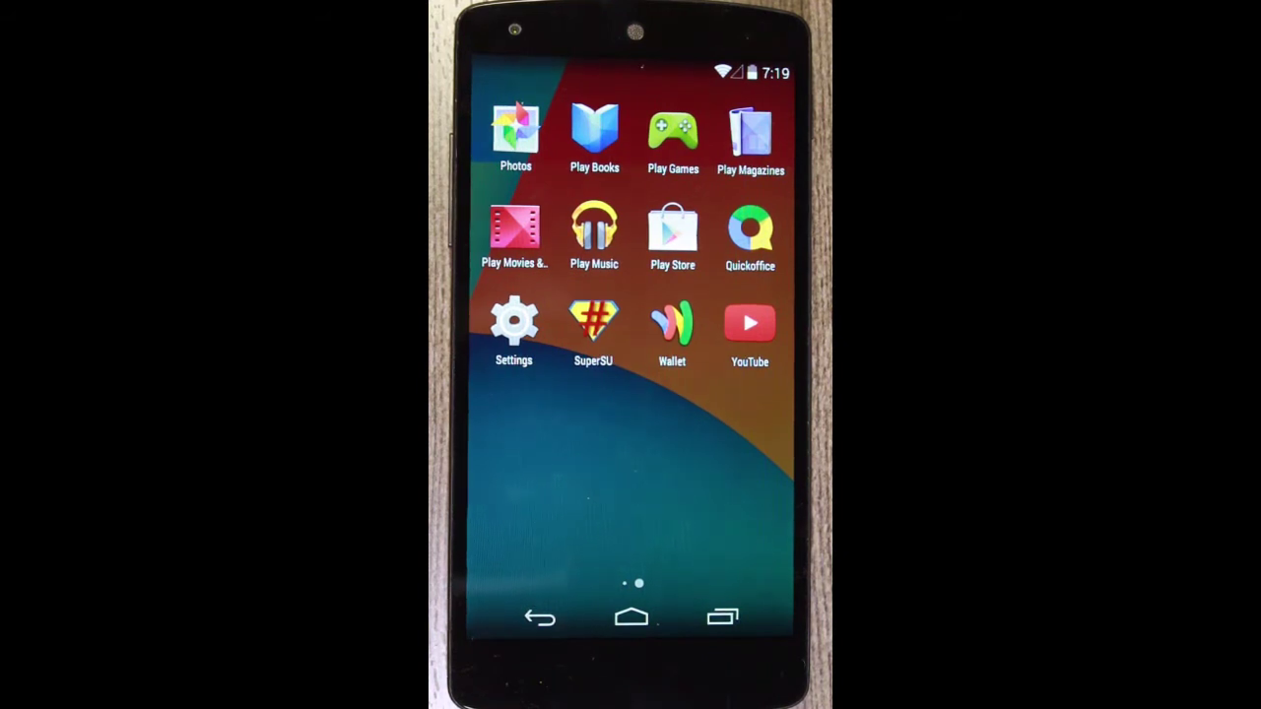
# - Open Settings from Quick Settings and view About phone: Android 4.4.2, build KOT49H
pyautogui.click(769, 404)
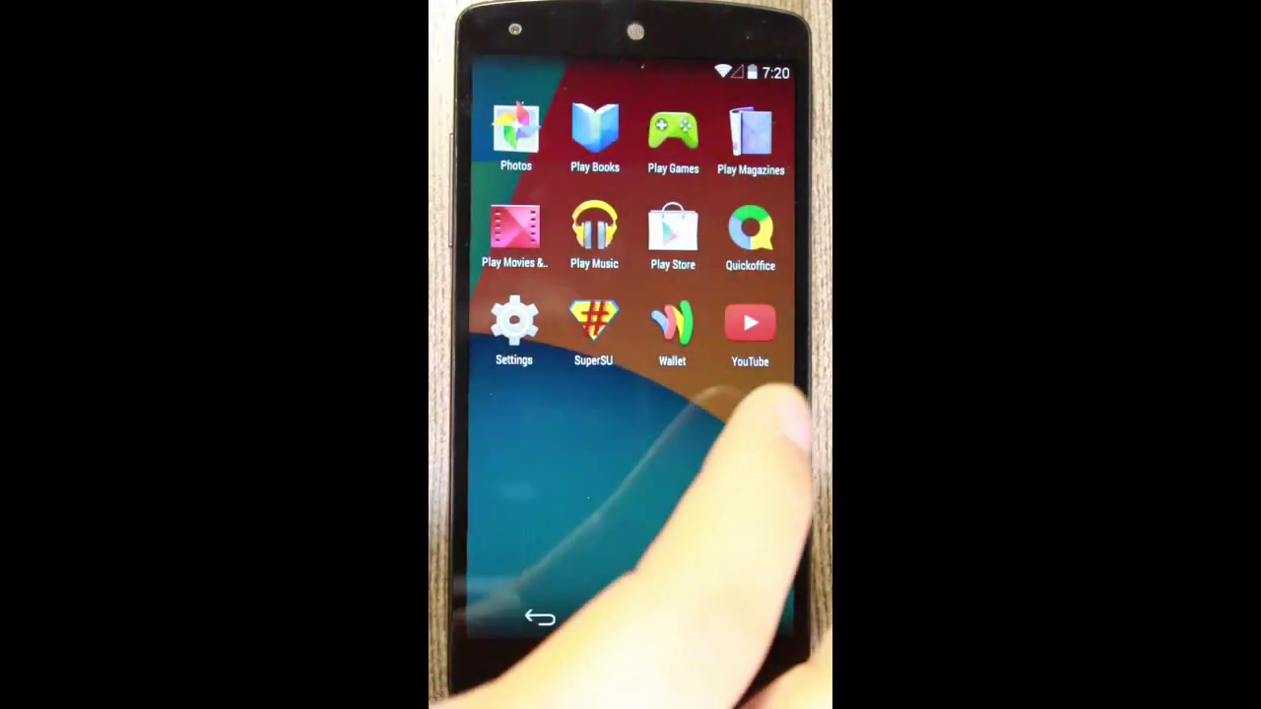
pyautogui.moveTo(633, 59); pyautogui.dragTo(759, 395)
pyautogui.moveTo(802, 59); pyautogui.dragTo(769, 394)
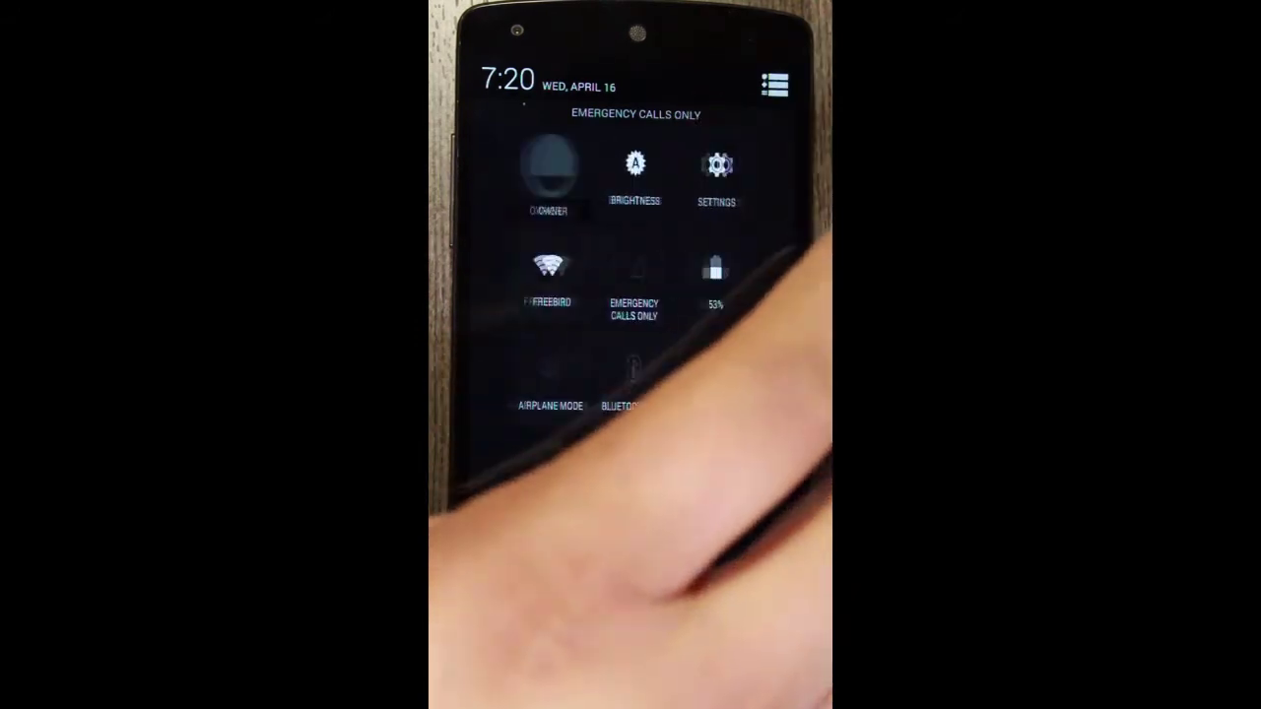
pyautogui.click(719, 166)
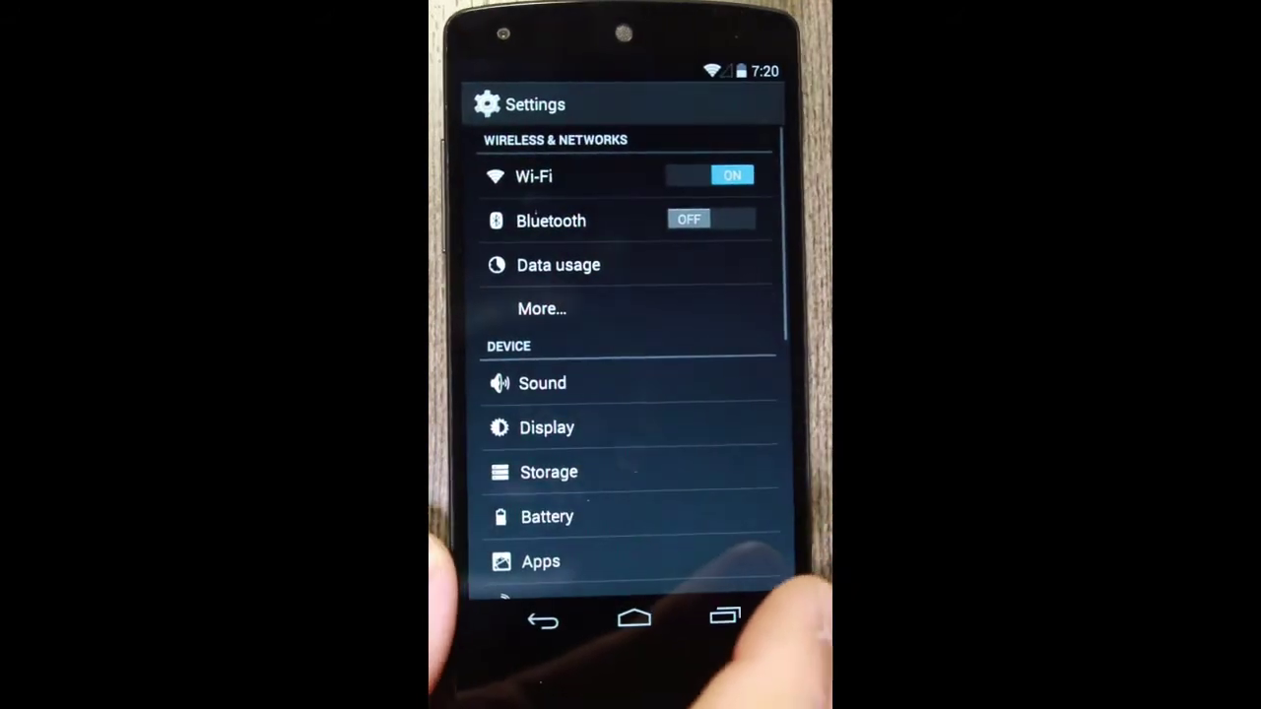
pyautogui.scroll(-10, 648, 395)
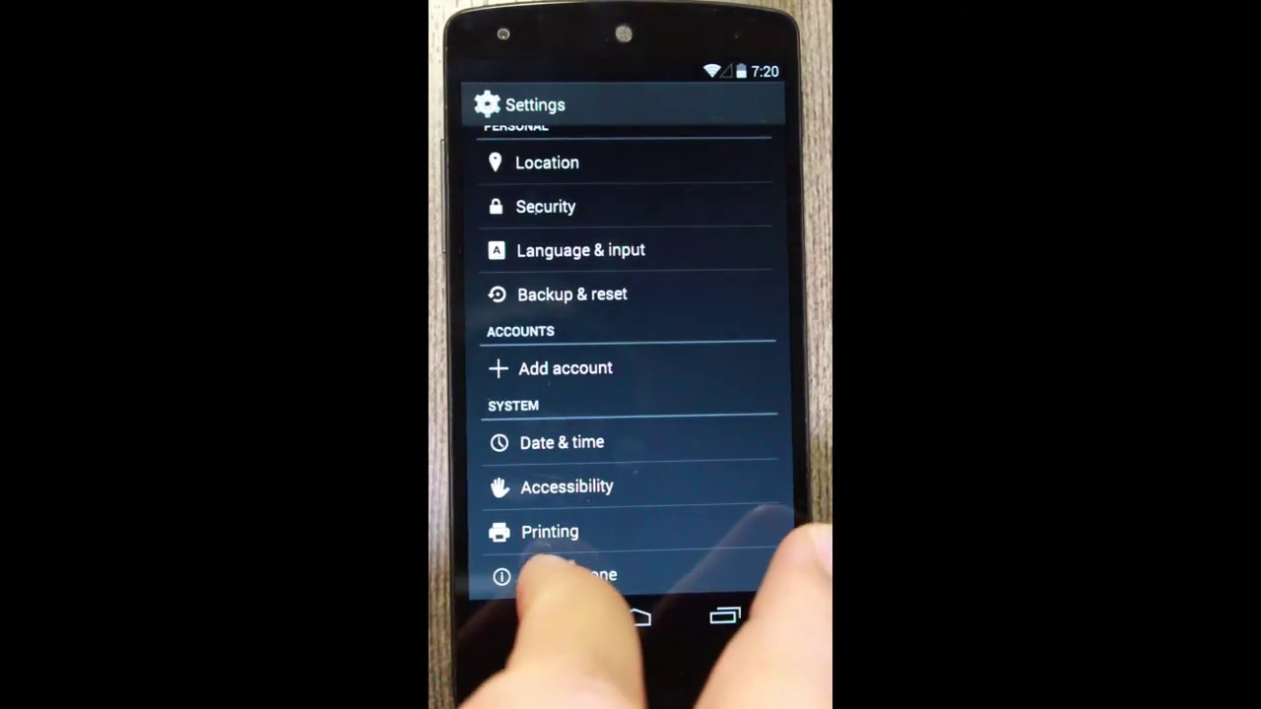
pyautogui.click(552, 575)
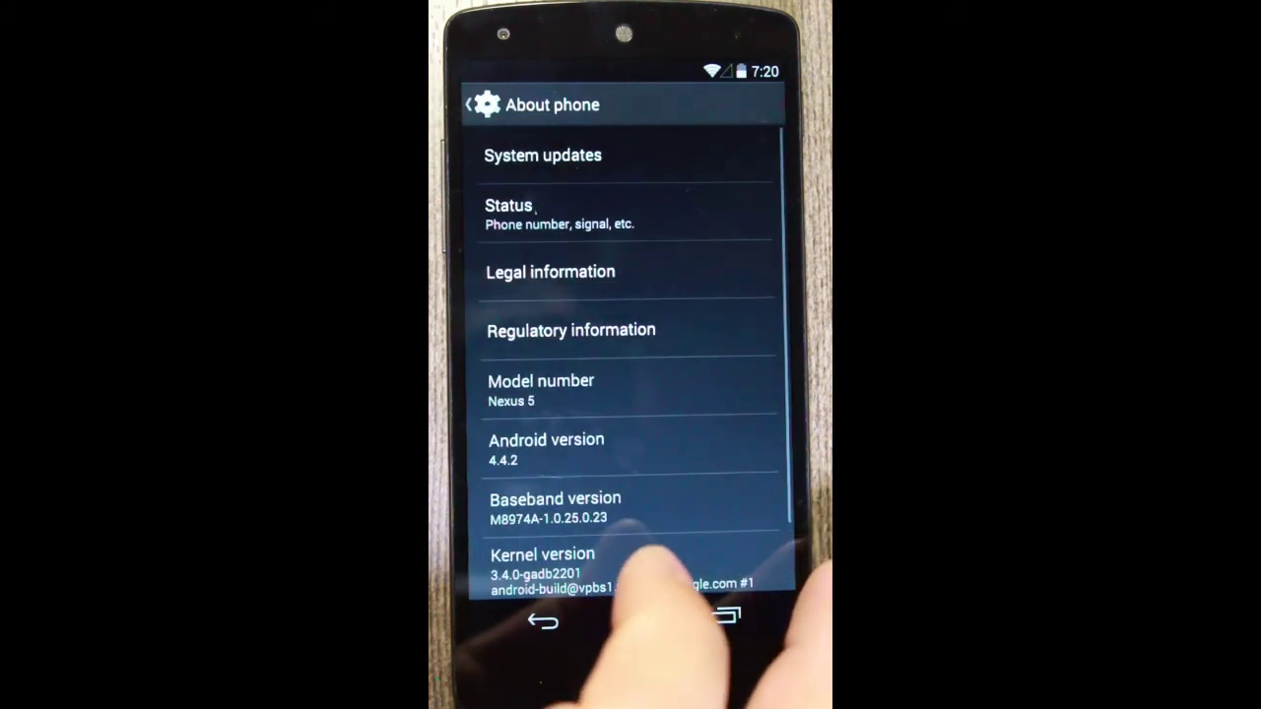
pyautogui.scroll(-2, 630, 542)
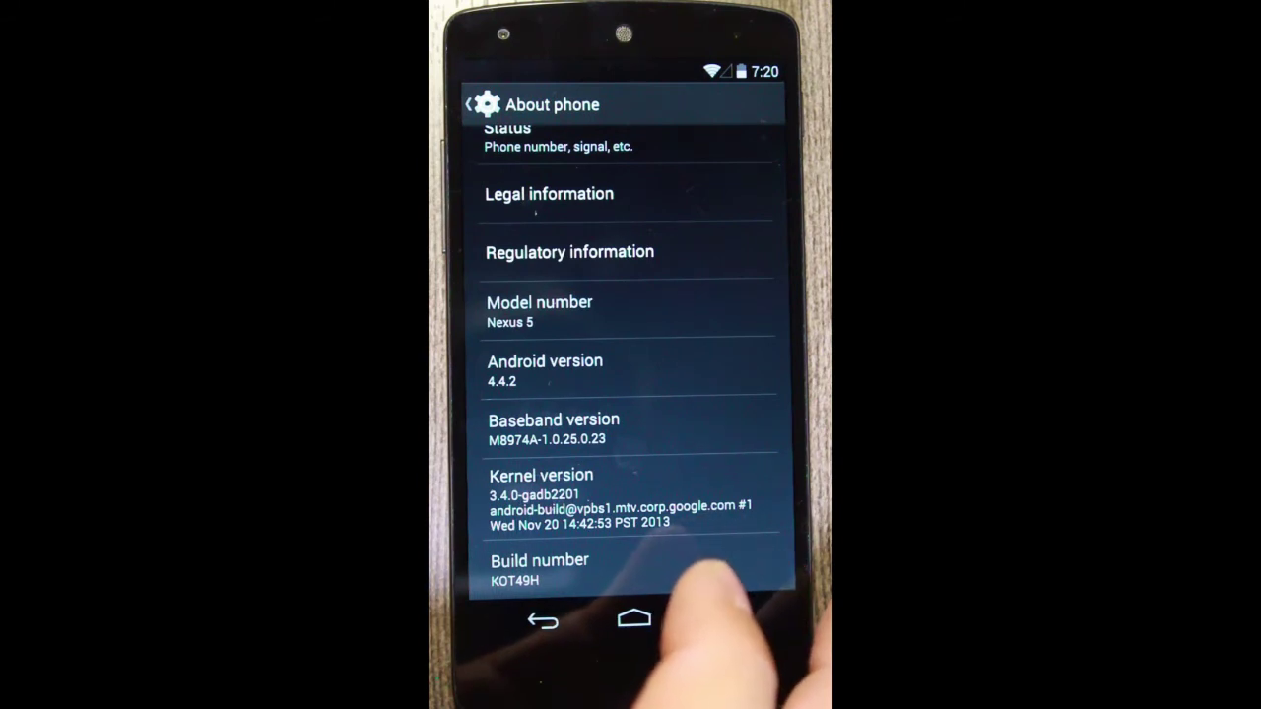
pyautogui.click(720, 580)
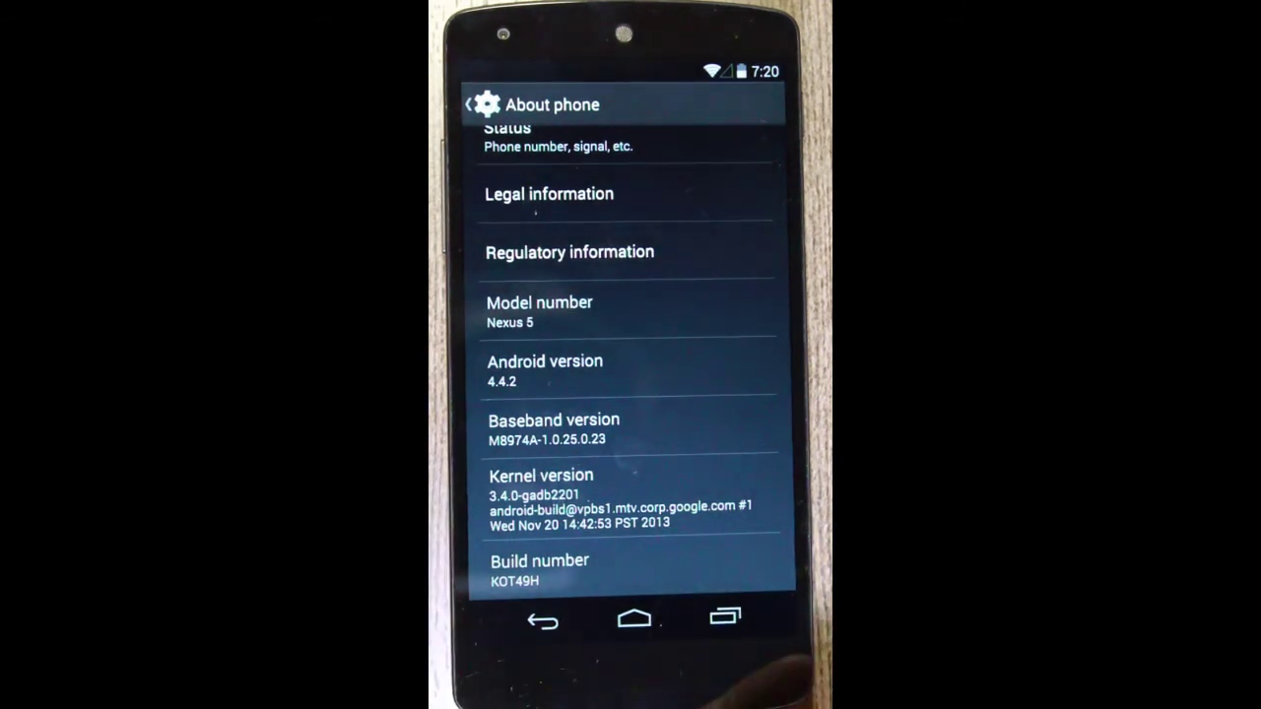